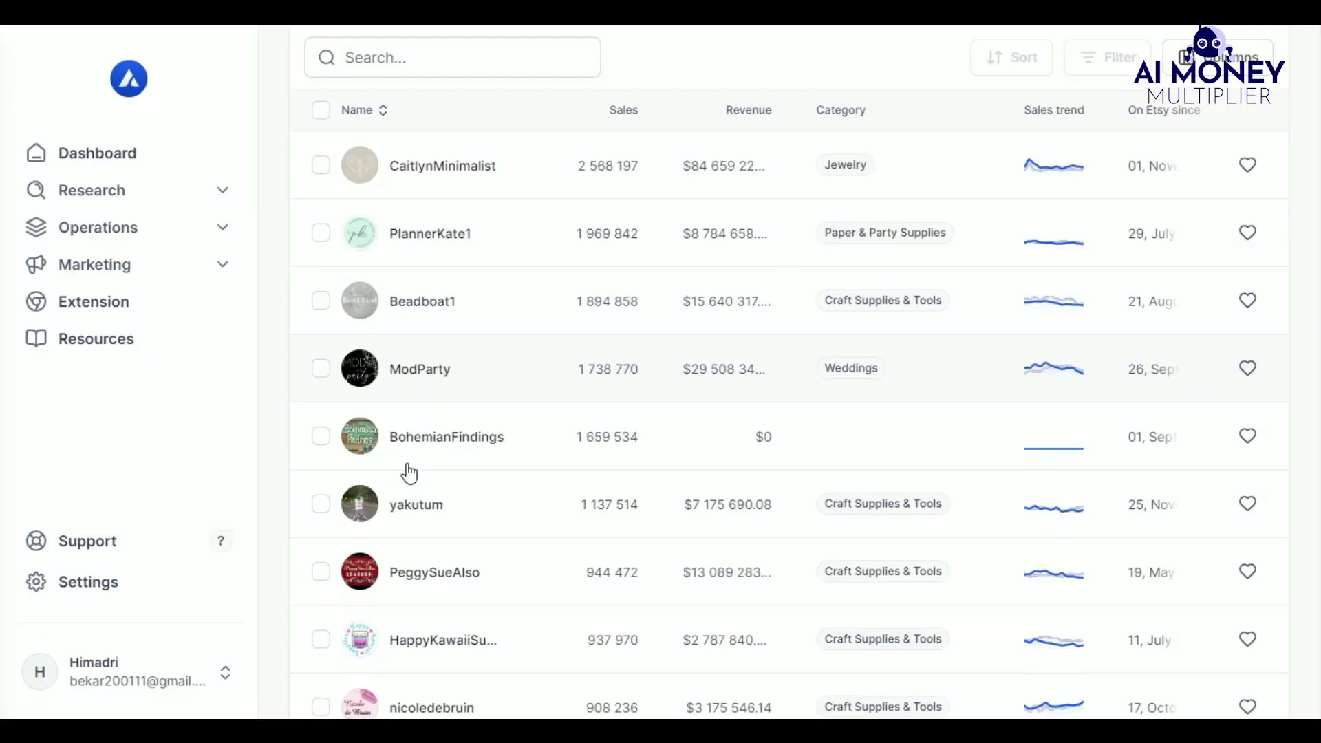
# Scroll through the second page of Etsy's top sellers
pyautogui.scroll(-3, 408, 473)
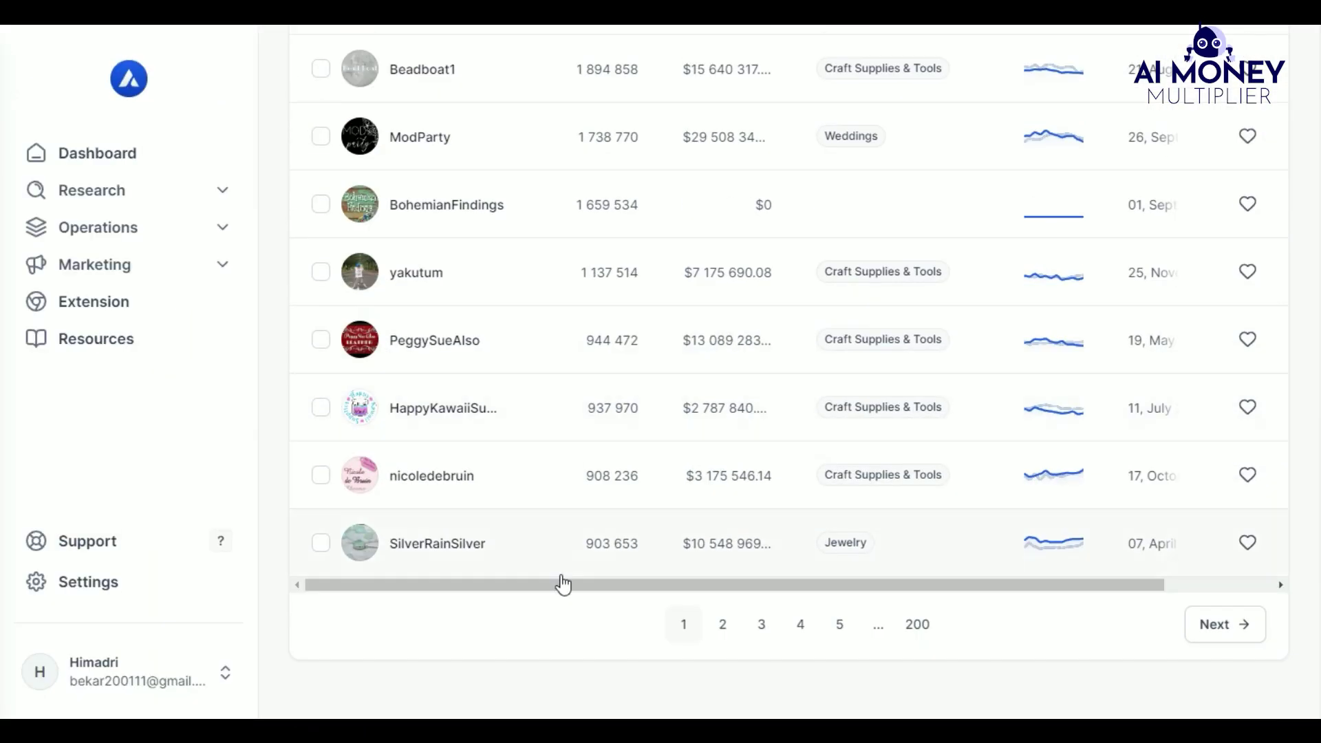
pyautogui.click(720, 622)
pyautogui.scroll(-5, 774, 654)
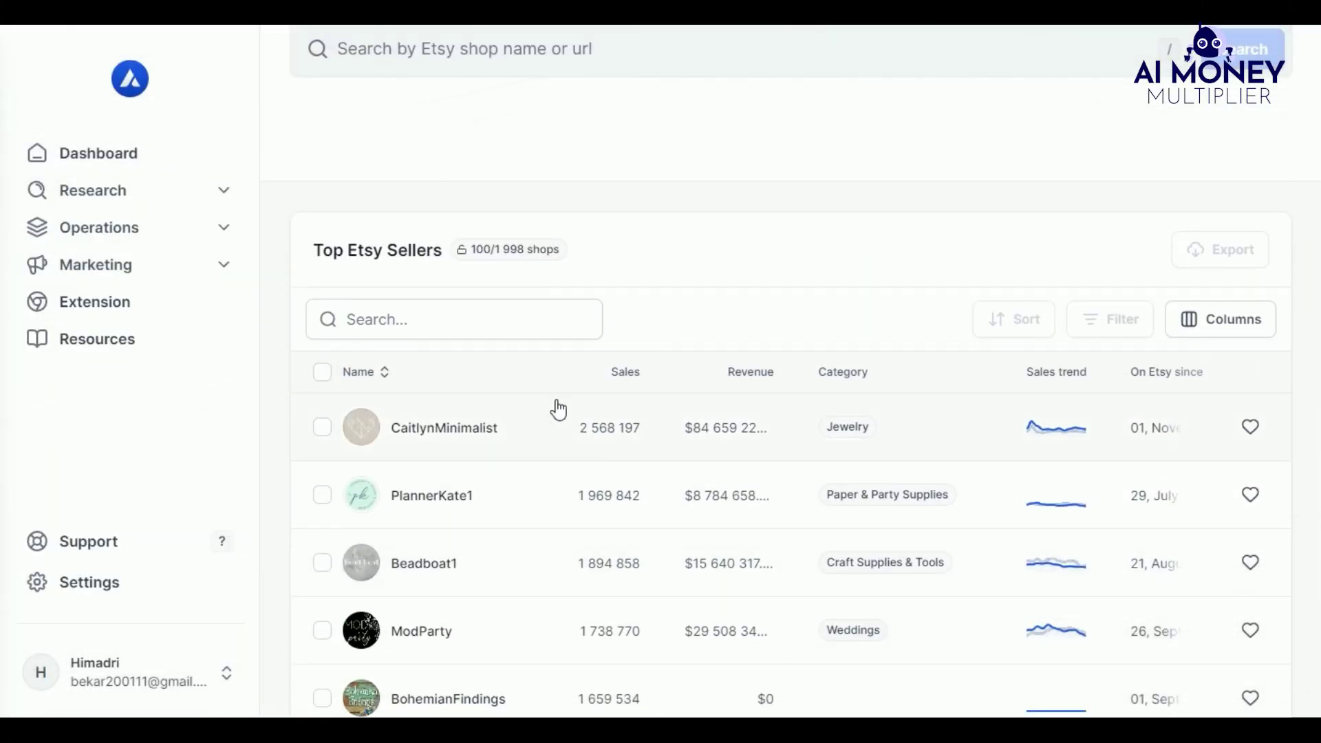
pyautogui.scroll(-4, 1118, 274)
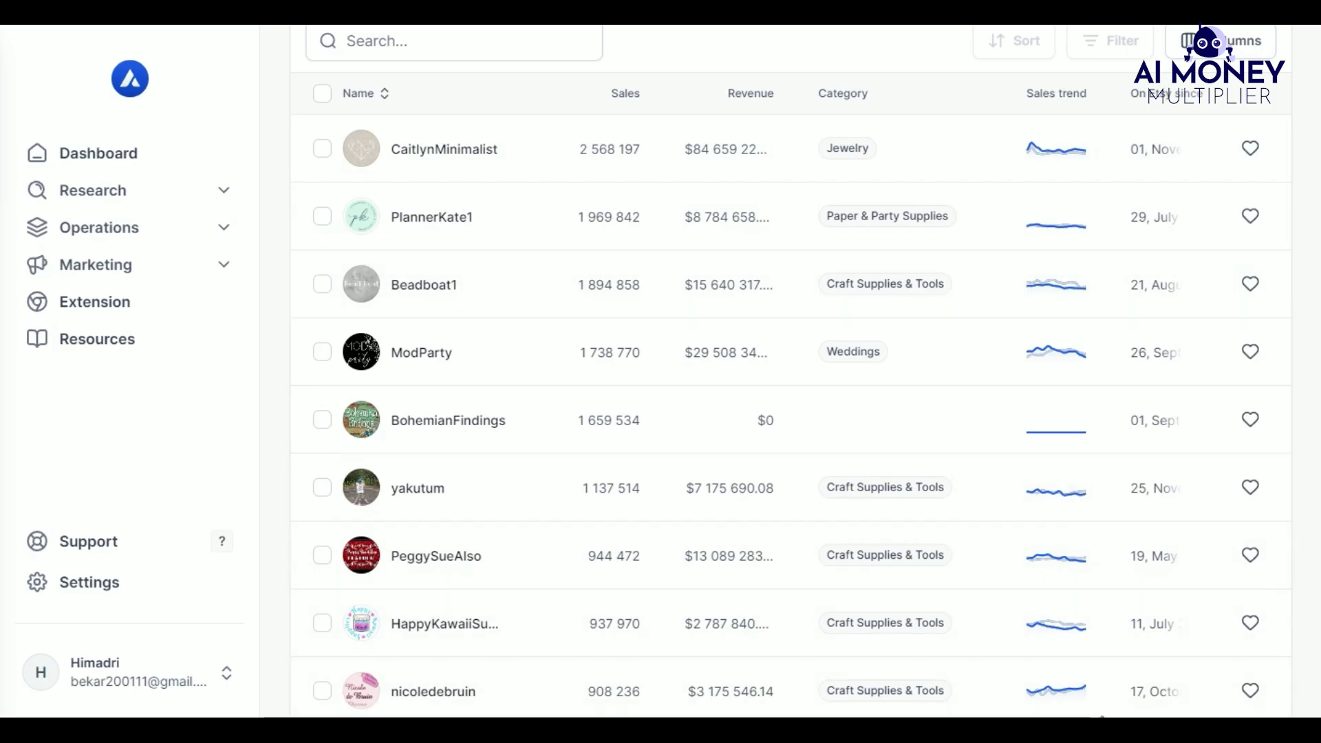
pyautogui.scroll(3, 988, 472)
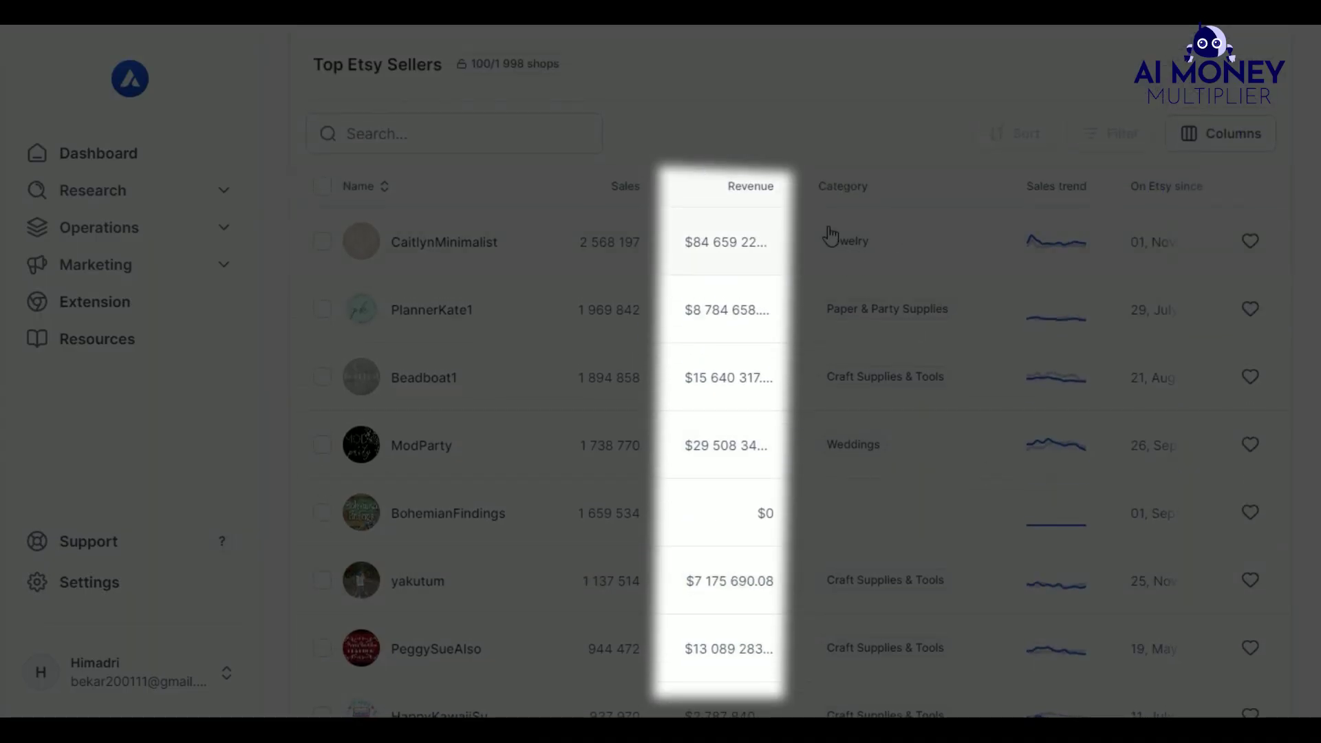
# Point out the top seller's Jewelry category and advance the Unisex Jersey tee photos twice
pyautogui.doubleClick(846, 242)
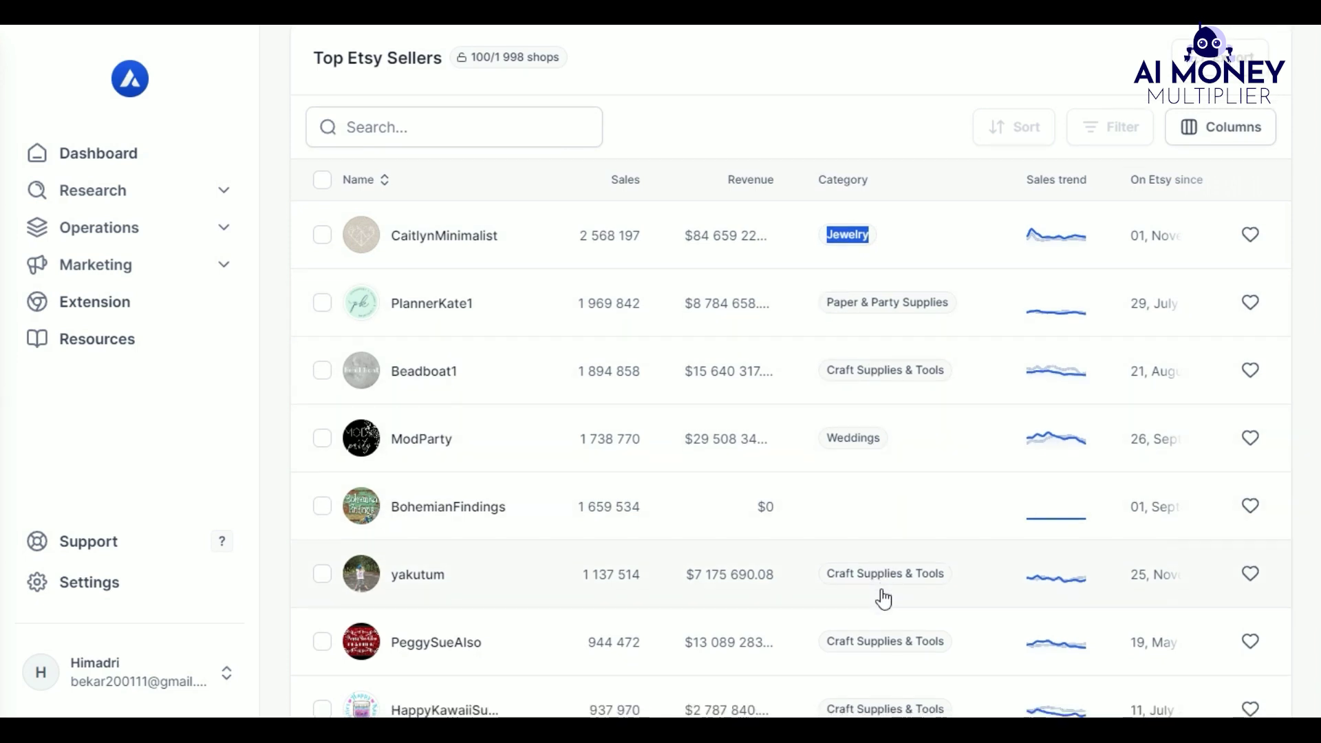
pyautogui.scroll(-5, 876, 581)
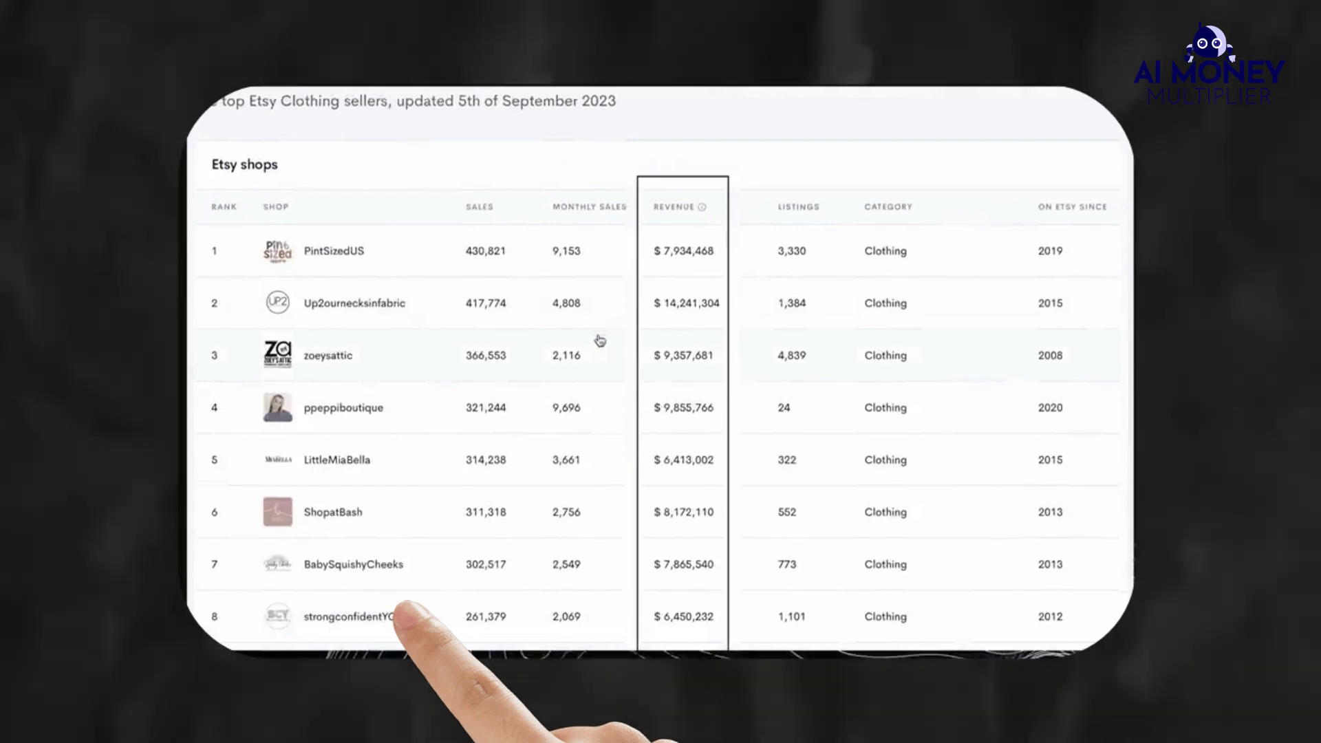
pyautogui.scroll(-1, 600, 340)
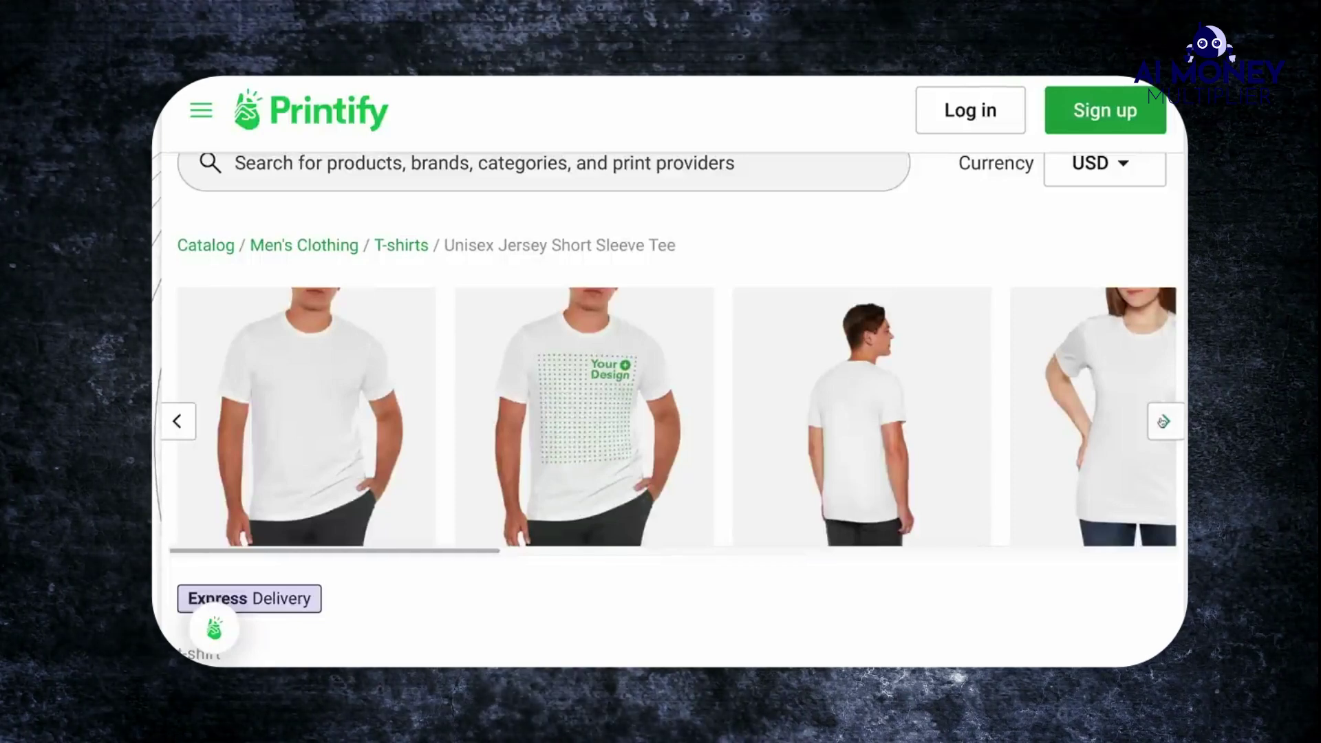
pyautogui.click(1162, 421)
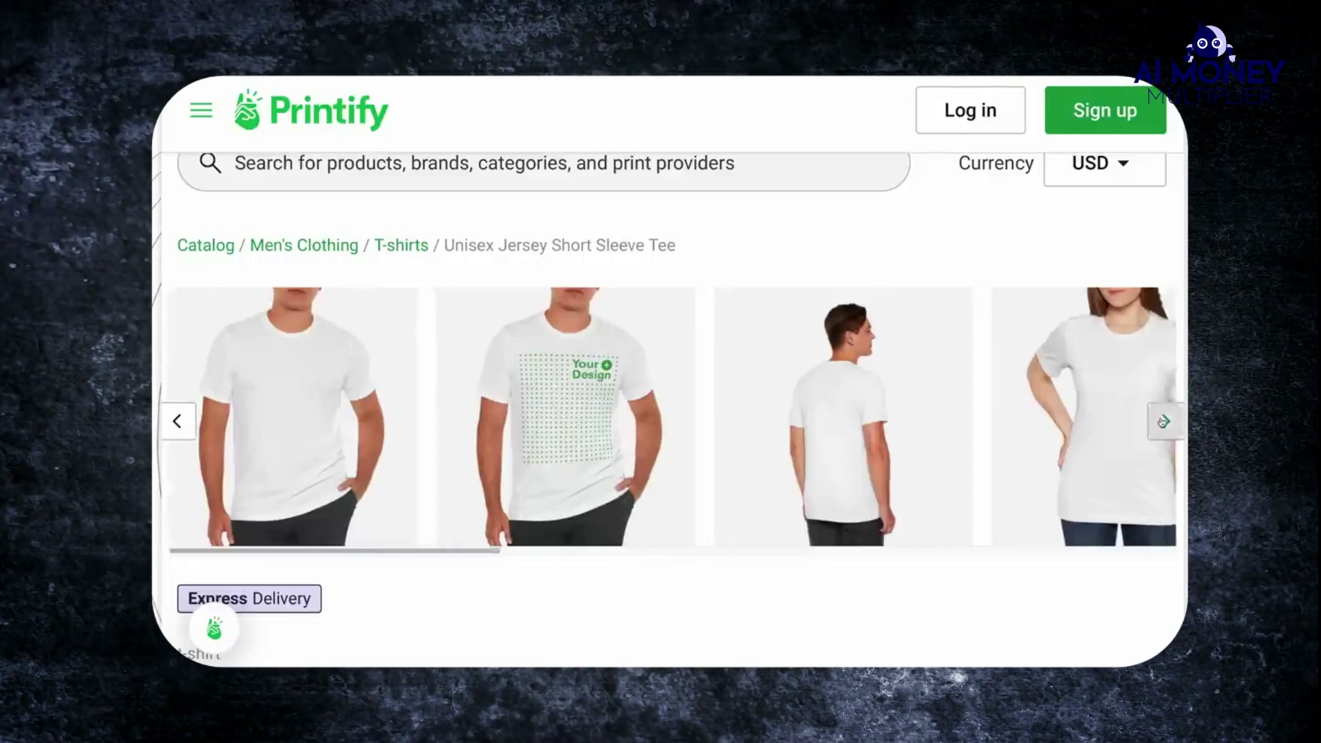
pyautogui.click(1163, 421)
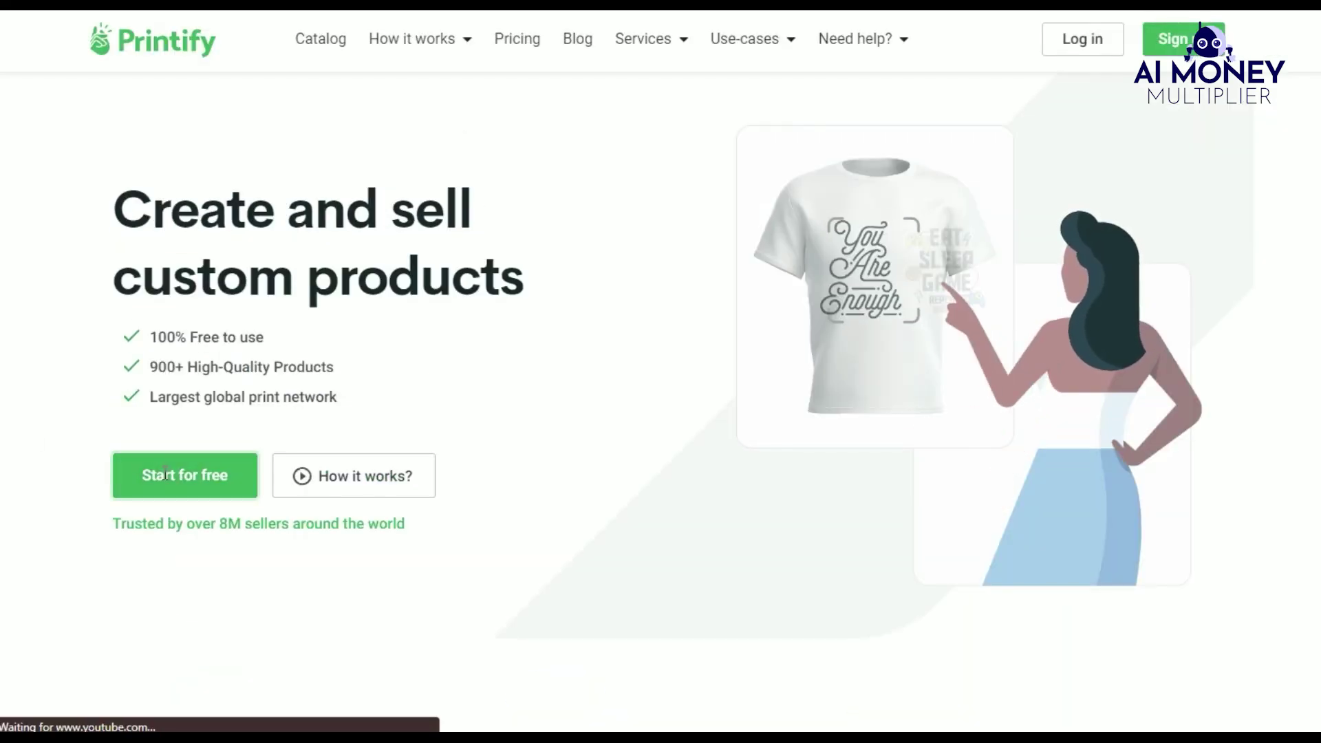
# Open the Printify site from the results and start a free account with Google
pyautogui.click(166, 474)
pyautogui.click(375, 205)
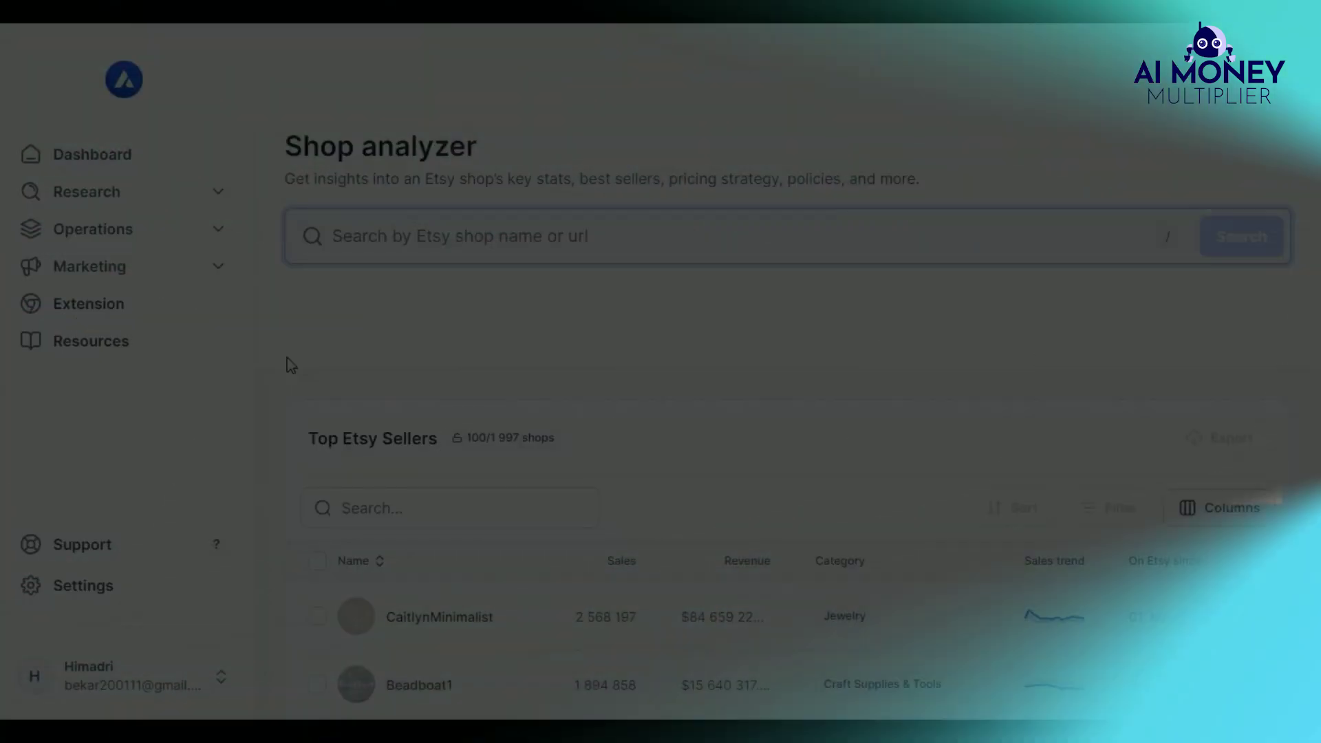
# Look up the CrazyDog shop in Shop analyzer and check its About details
pyautogui.write('CrazyDog')
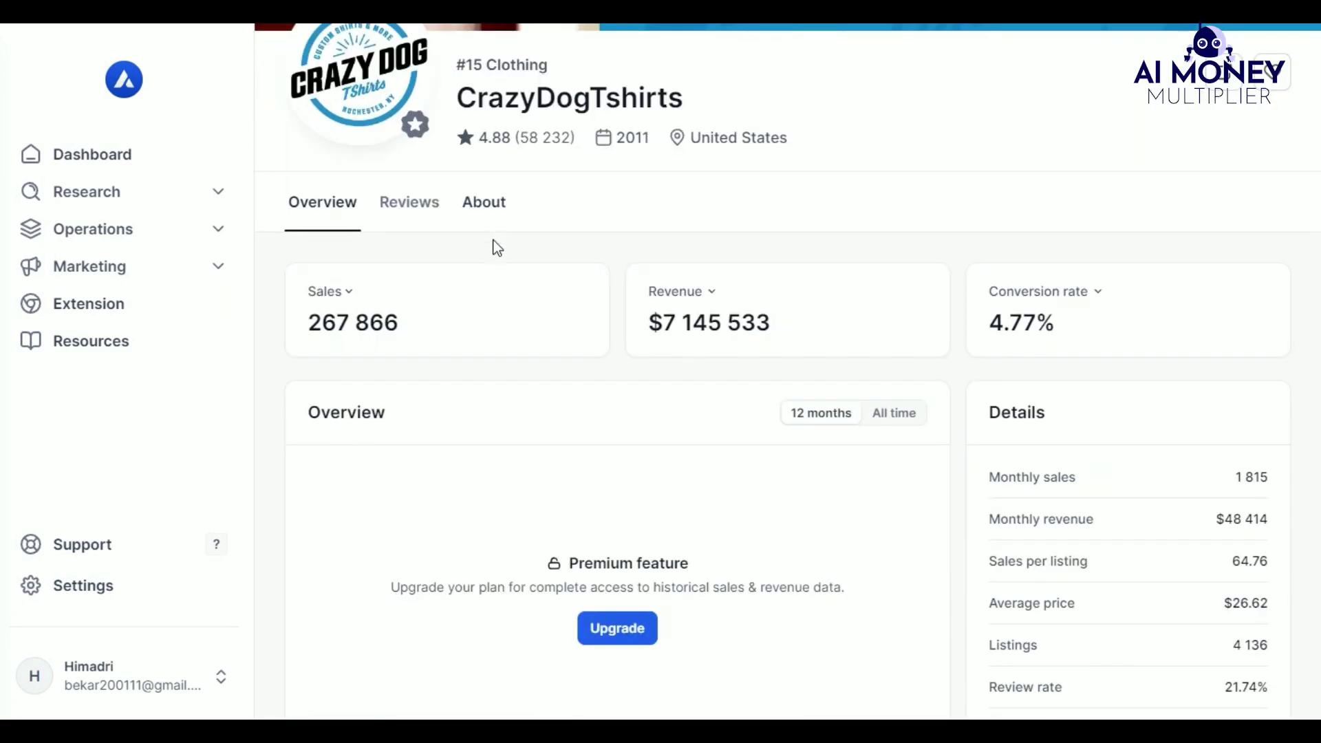
pyautogui.scroll(2, 497, 248)
pyautogui.click(516, 296)
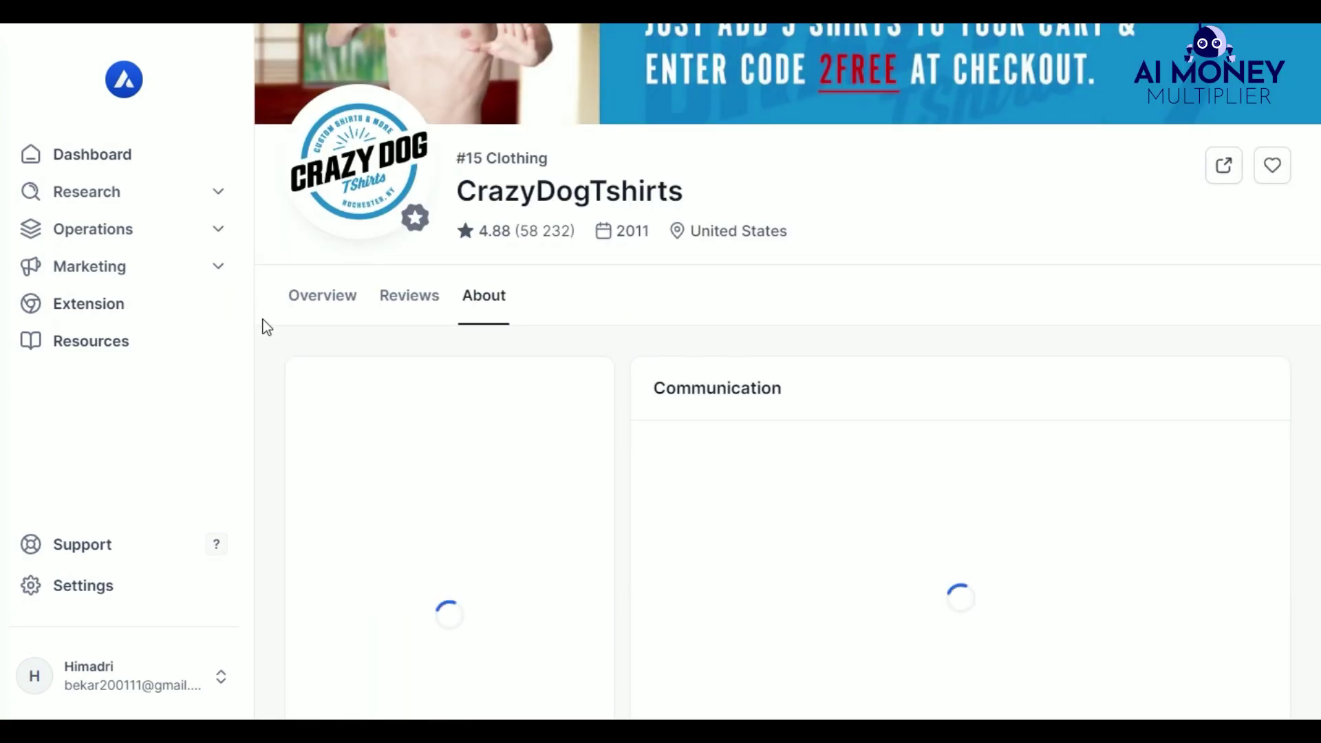
pyautogui.scroll(-5, 370, 602)
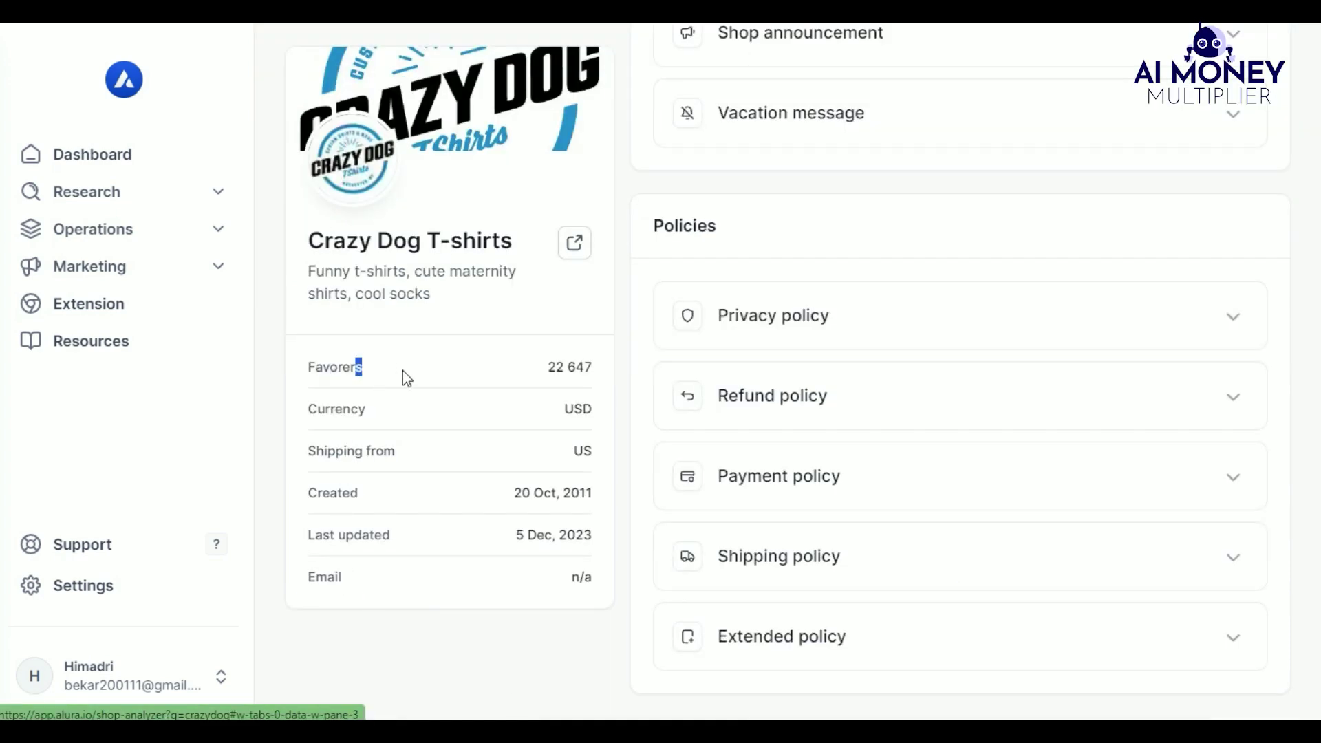
pyautogui.scroll(10, 407, 379)
pyautogui.click(319, 484)
# Open the Fathers Day Fishing T-shirt report from the shop's listings
pyautogui.scroll(-10, 340, 555)
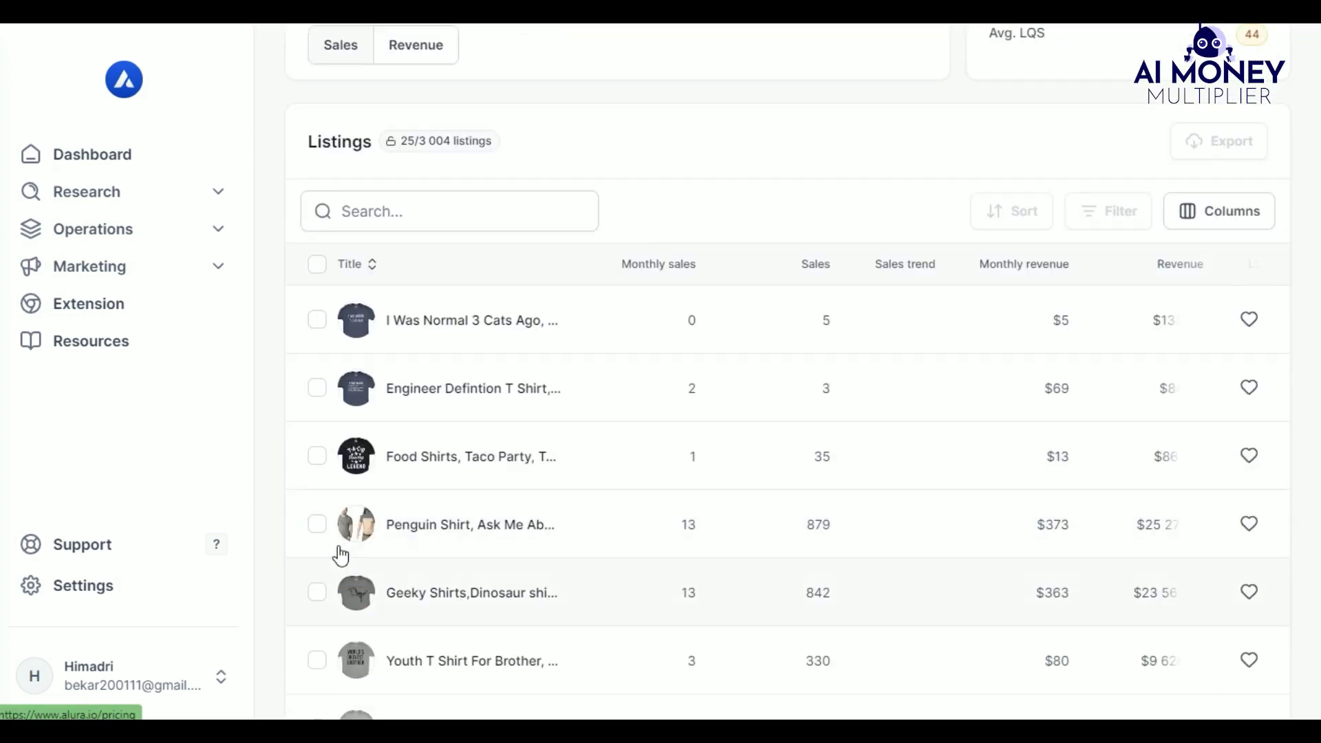
pyautogui.scroll(-3, 340, 556)
pyautogui.click(356, 133)
pyautogui.scroll(-4, 189, 386)
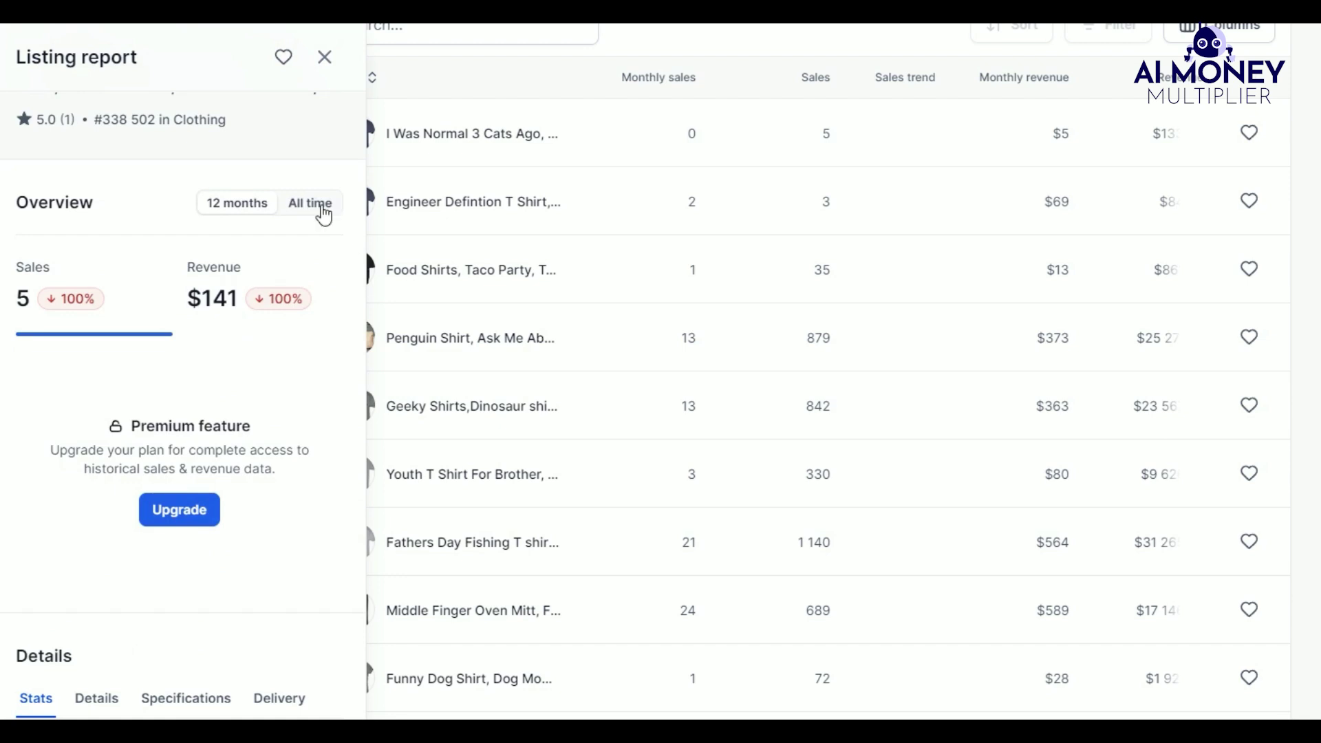
pyautogui.scroll(5, 271, 477)
pyautogui.scroll(-4, 380, 313)
pyautogui.click(381, 312)
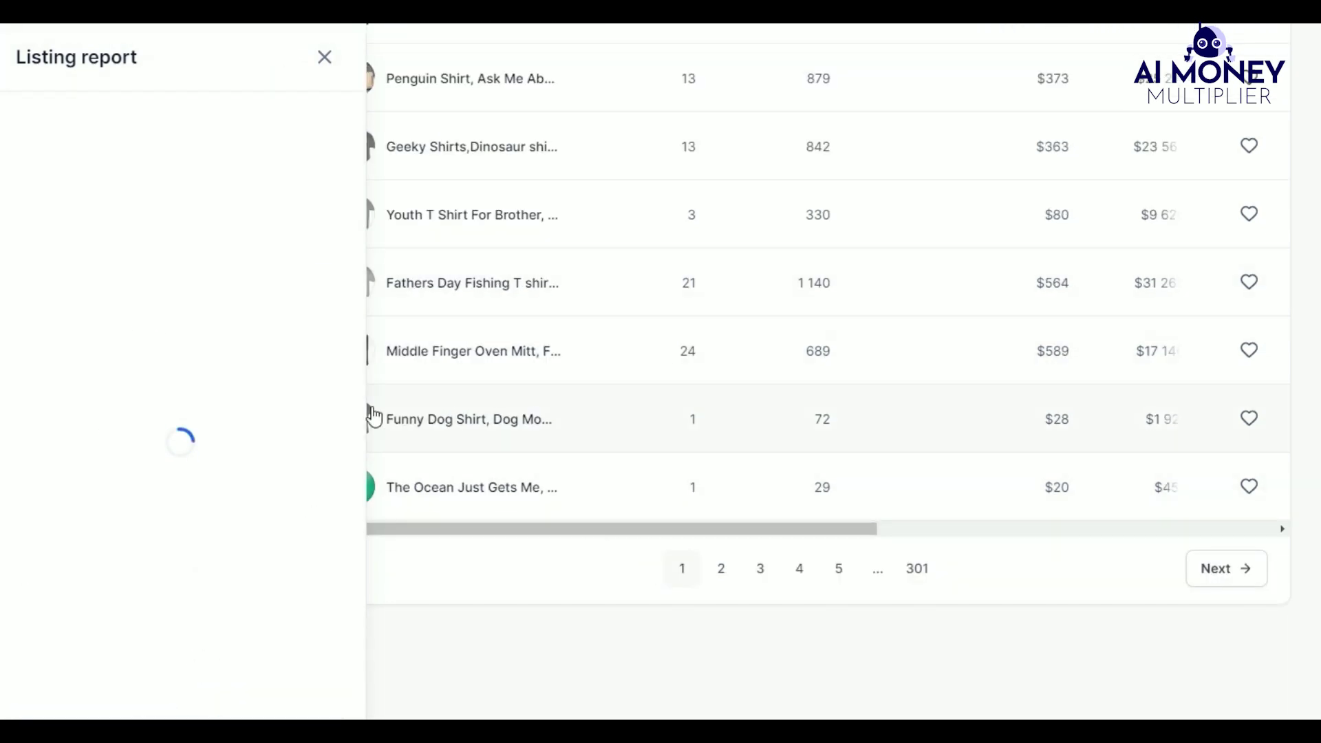
# Save the Fathers Day Fishing T-shirt's product image to the computer
pyautogui.click(313, 351)
pyautogui.scroll(-3, 37, 488)
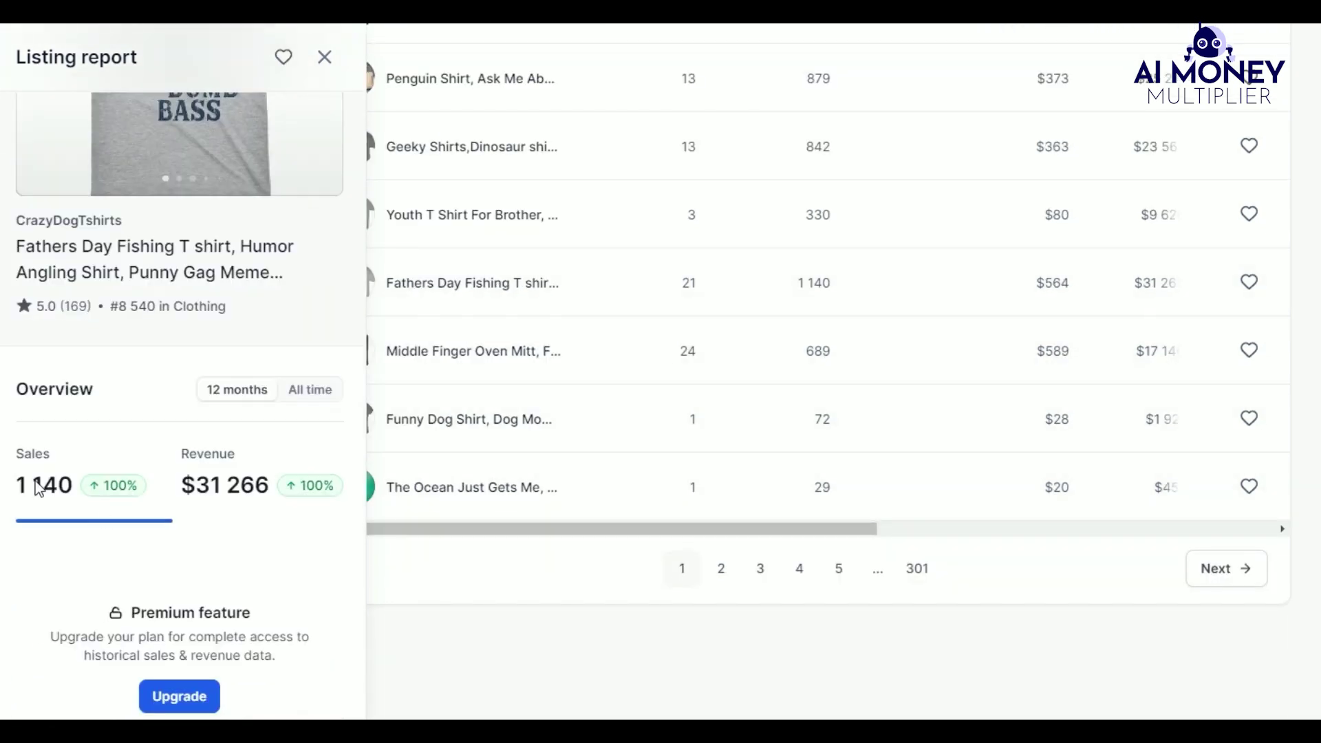
pyautogui.scroll(5, 149, 261)
pyautogui.rightClick(149, 230)
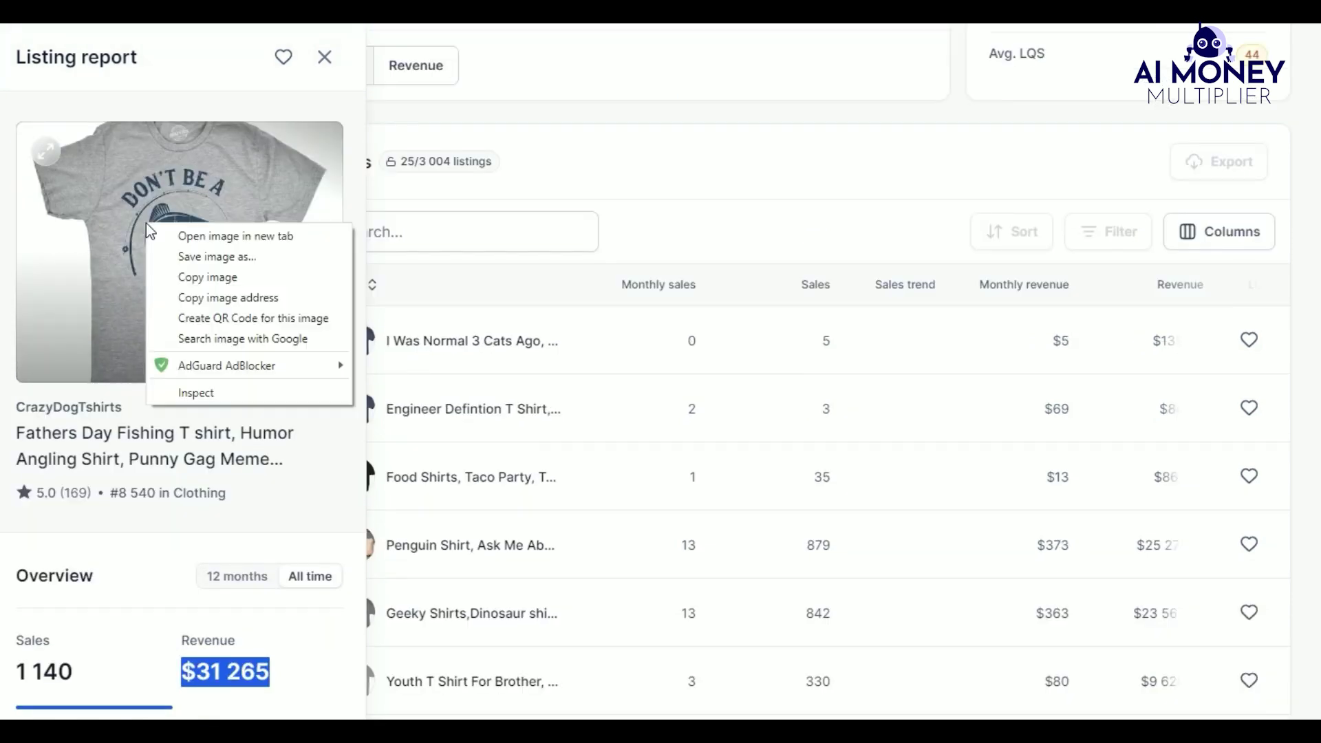
pyautogui.click(213, 257)
pyautogui.click(832, 687)
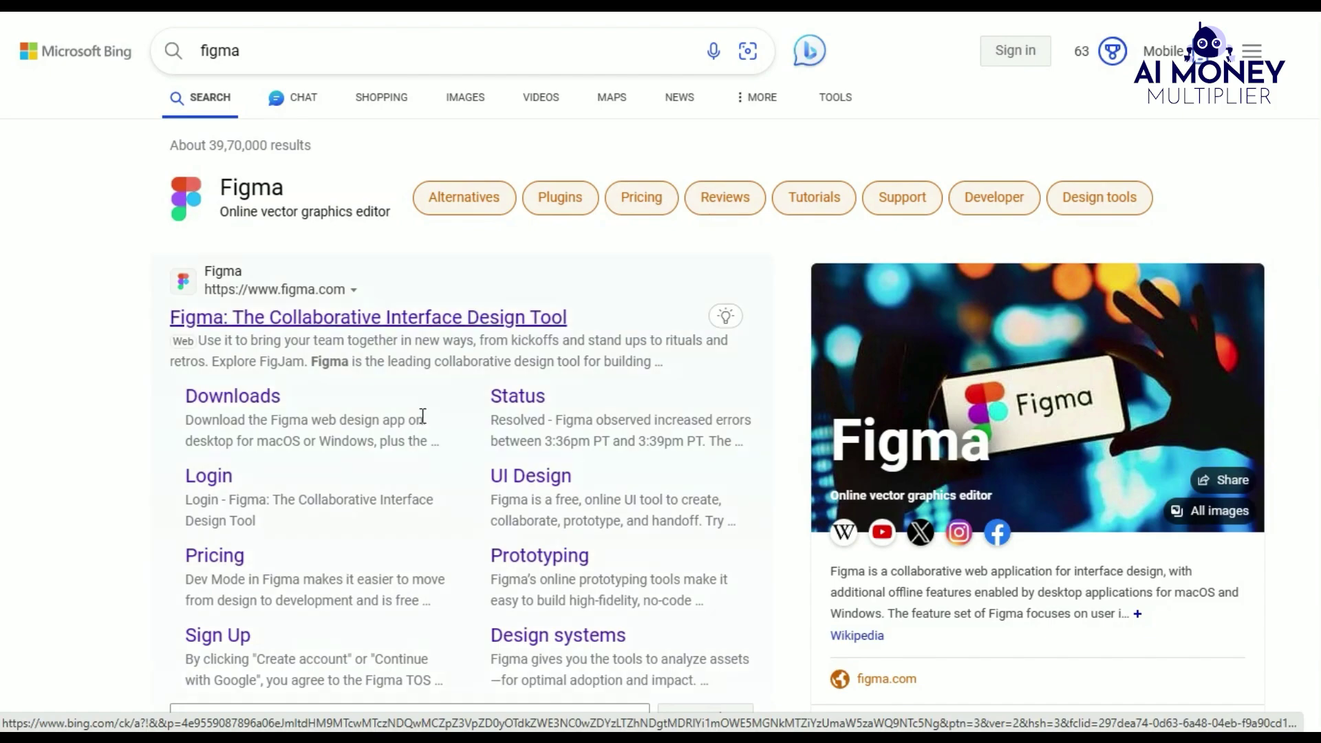
# Open the official Figma site from the Bing results and scroll down its homepage
pyautogui.click(222, 315)
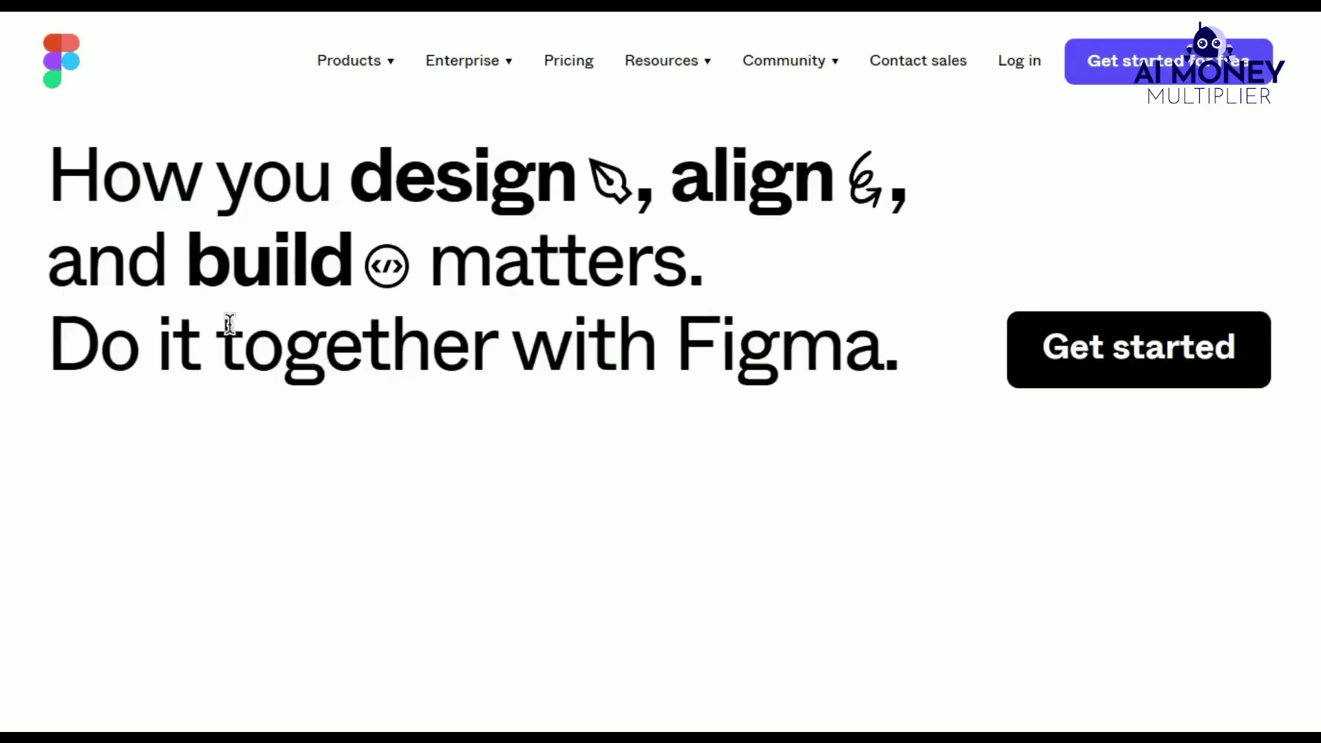
pyautogui.scroll(-6, 341, 432)
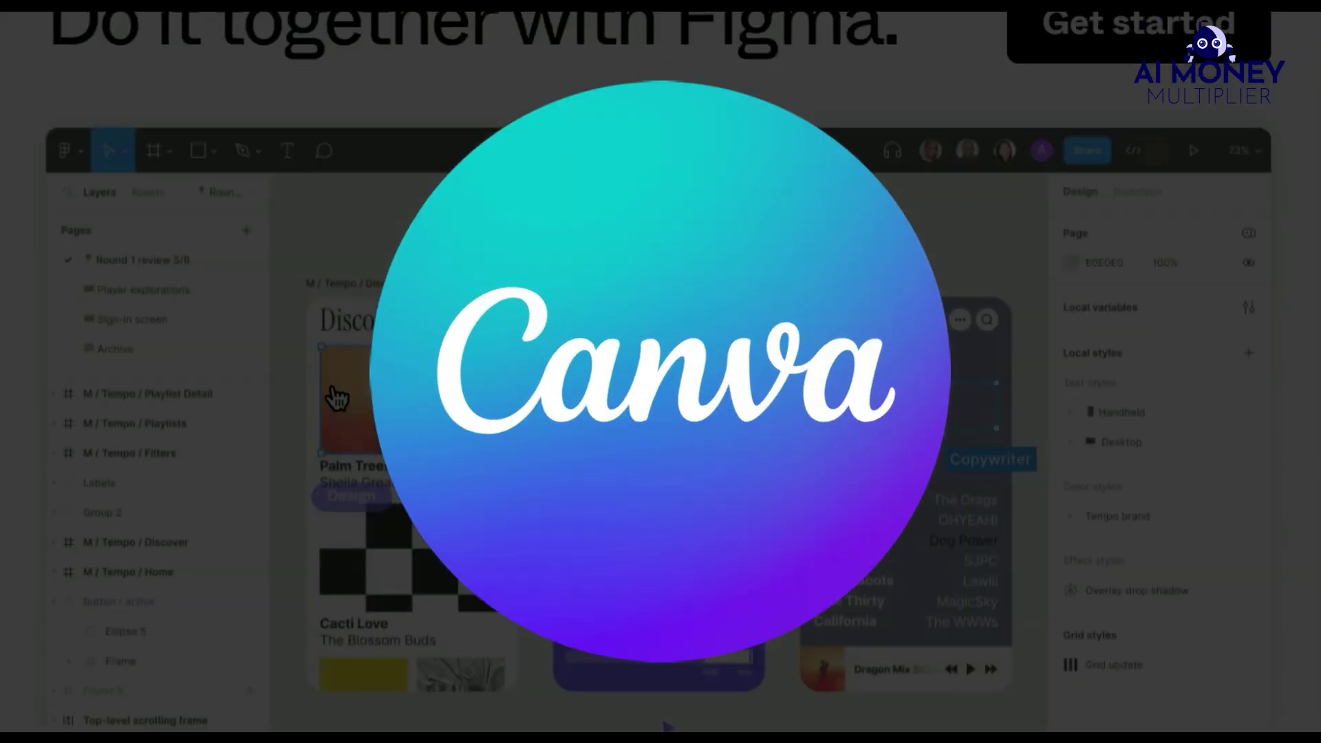
pyautogui.scroll(-20, 410, 313)
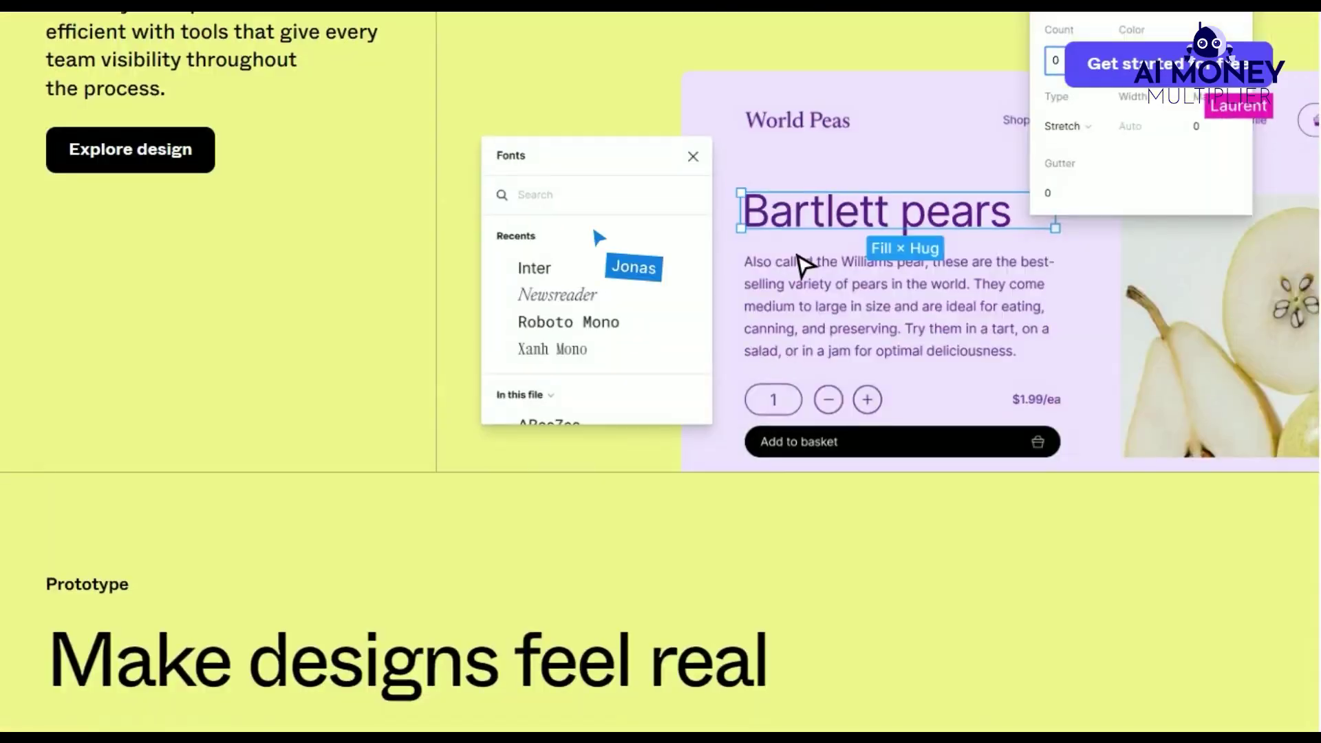
pyautogui.scroll(-10, 915, 293)
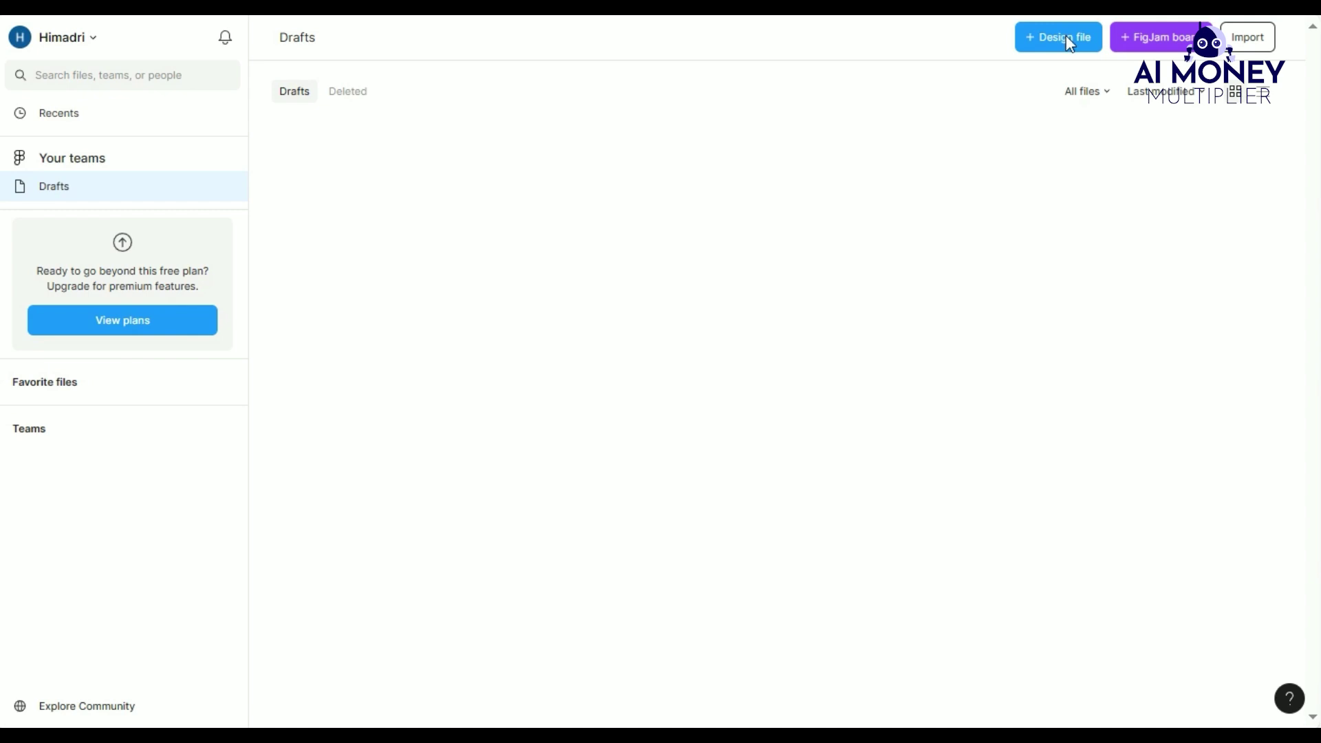
# Create a new Figma design file and paste the saved T-shirt image onto the canvas
pyautogui.click(1058, 41)
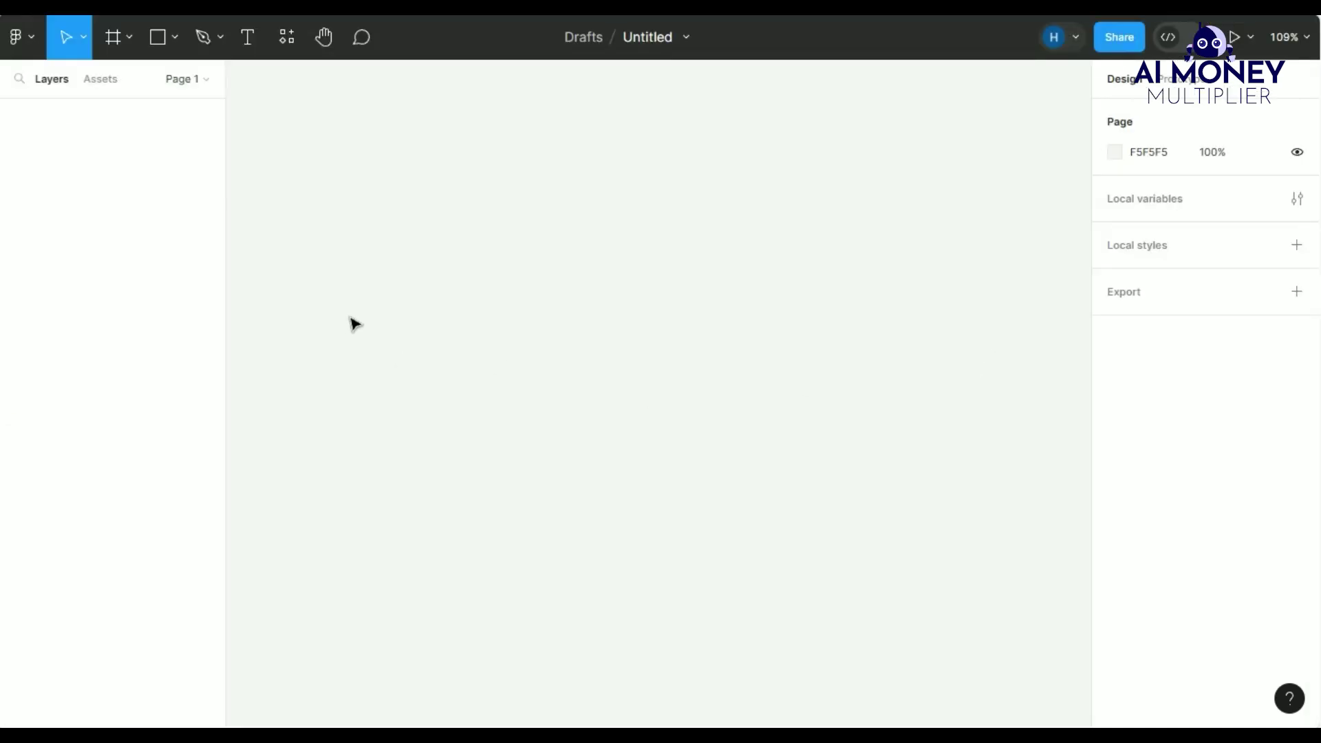
pyautogui.rightClick(387, 201)
pyautogui.click(349, 246)
pyautogui.hotkey('ctrl', 'v')
pyautogui.scroll(-1, 653, 359)
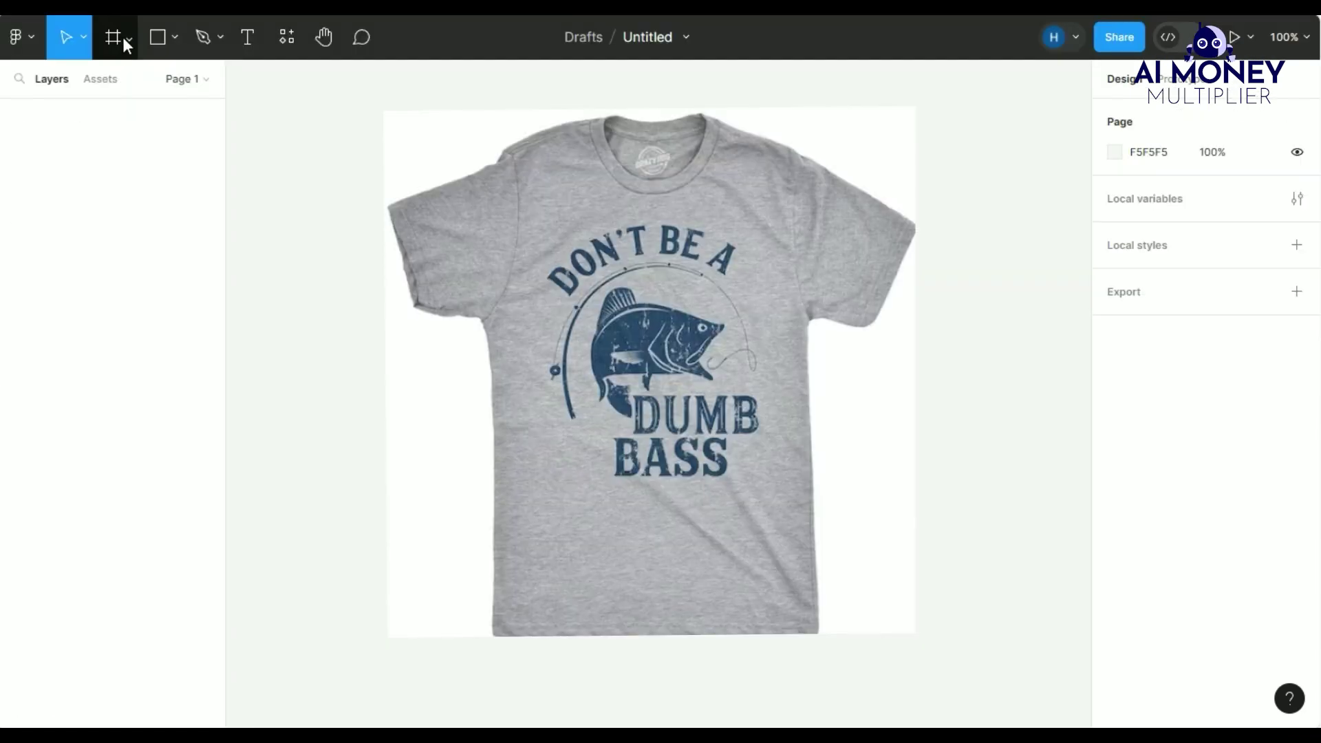
# Switch to freehand Pencil drawing from the Pen tool menu
pyautogui.click(128, 37)
pyautogui.click(214, 38)
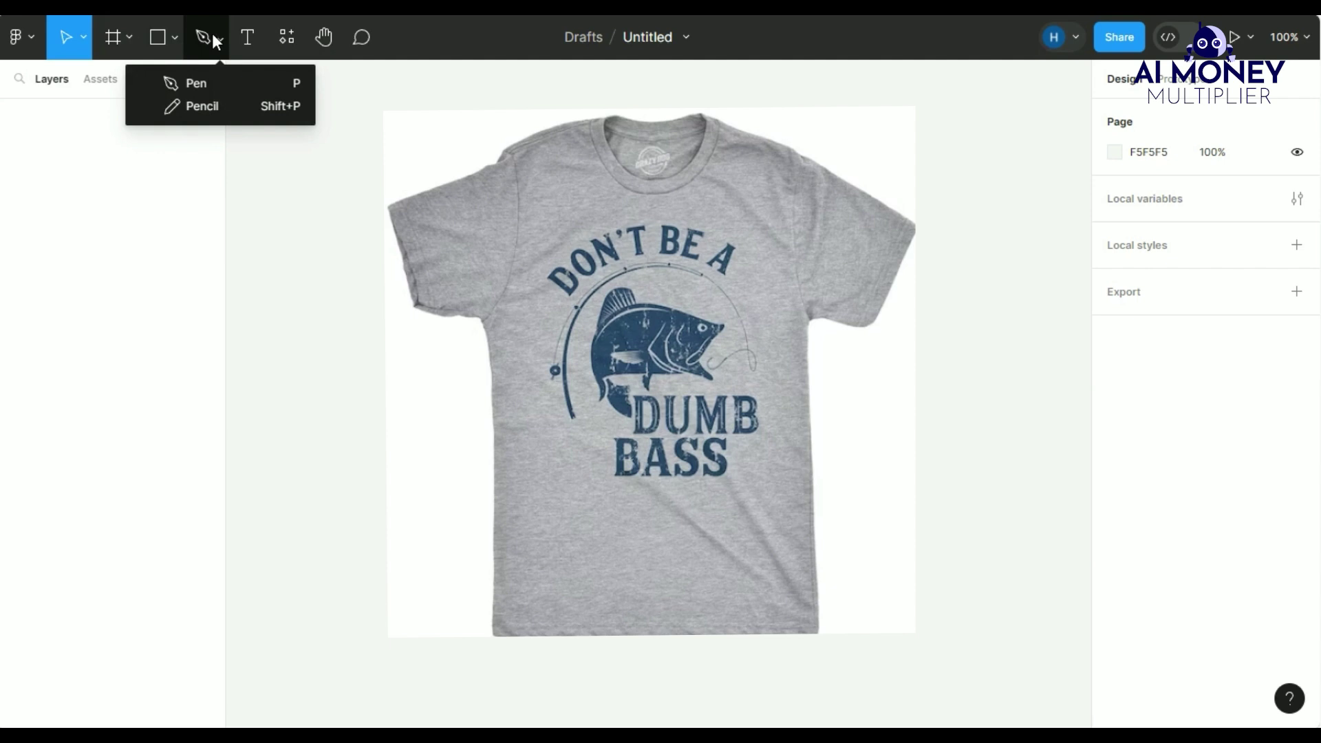
pyautogui.click(201, 105)
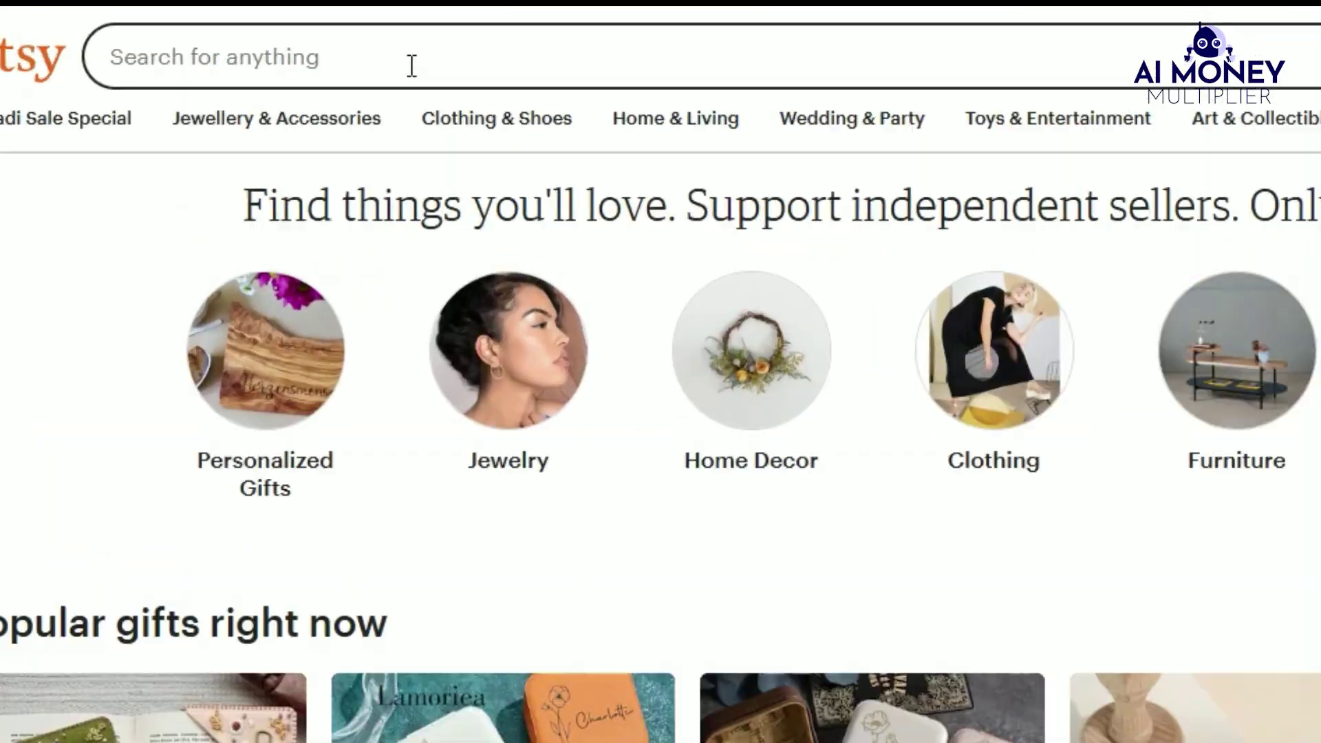
# Search Etsy for 'white grey mockup', open the first grey shirt mockup, and snip its design
pyautogui.click(333, 51)
pyautogui.write('white grey mockup')
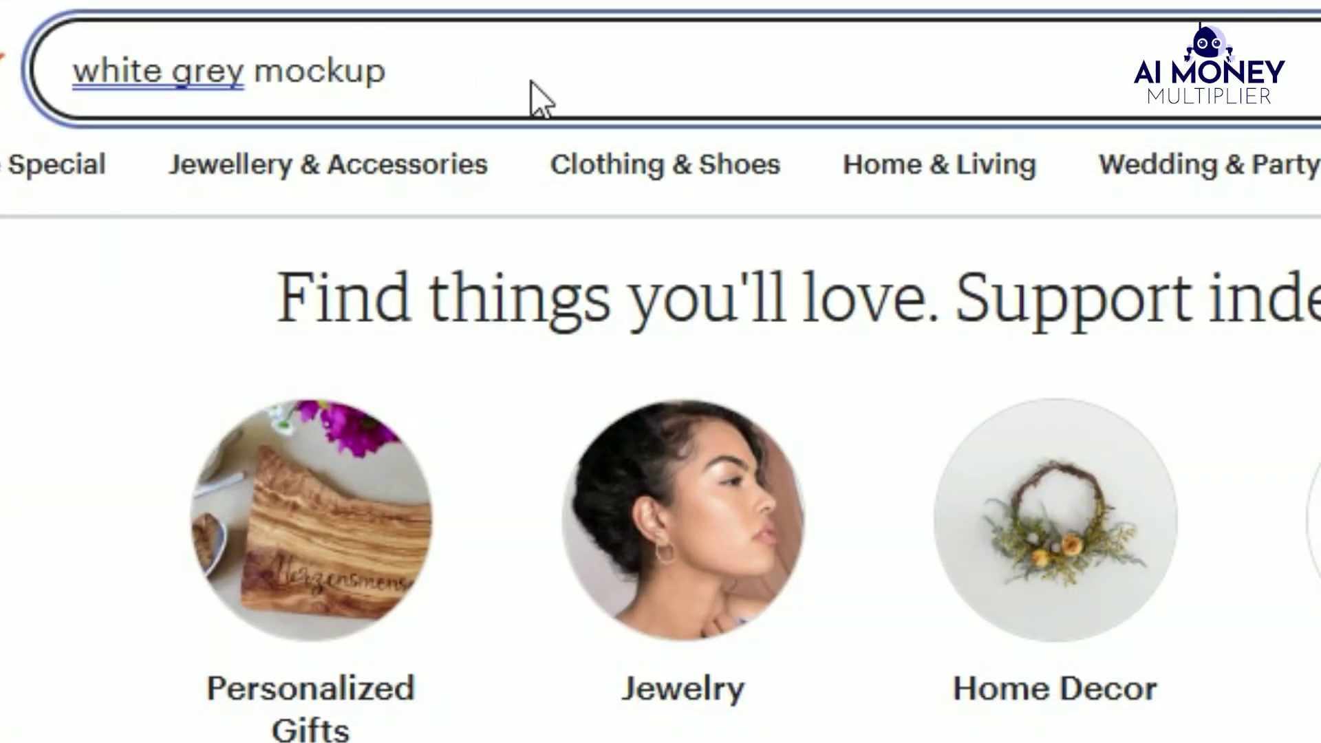
pyautogui.press('Return')
pyautogui.scroll(-10, 151, 180)
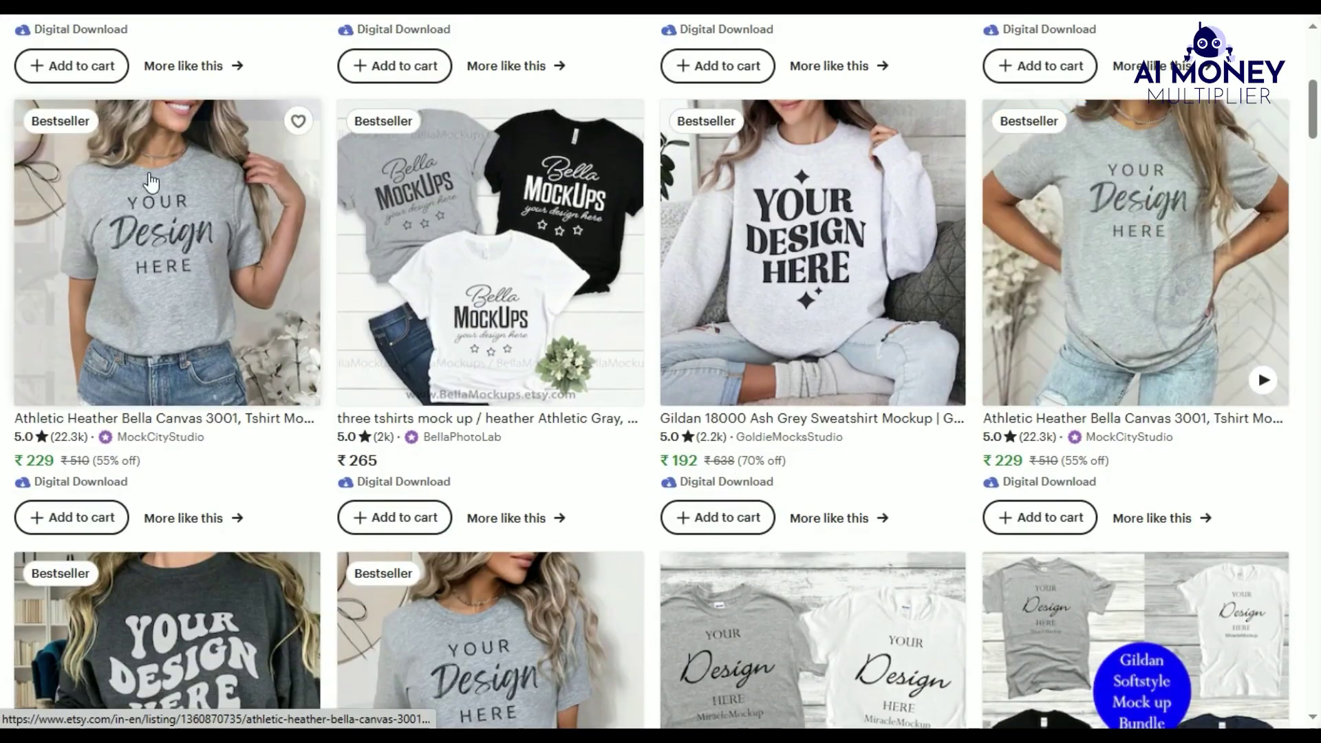
pyautogui.click(152, 183)
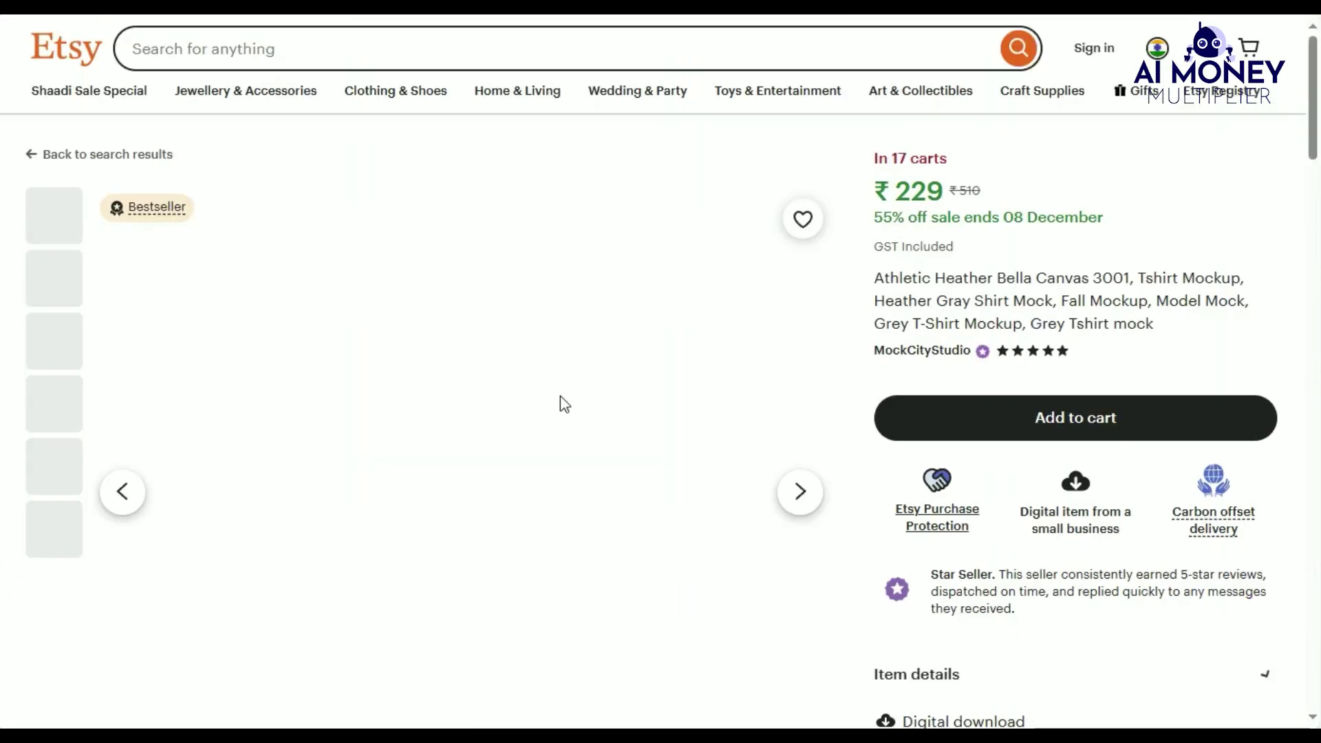
pyautogui.scroll(-3, 560, 395)
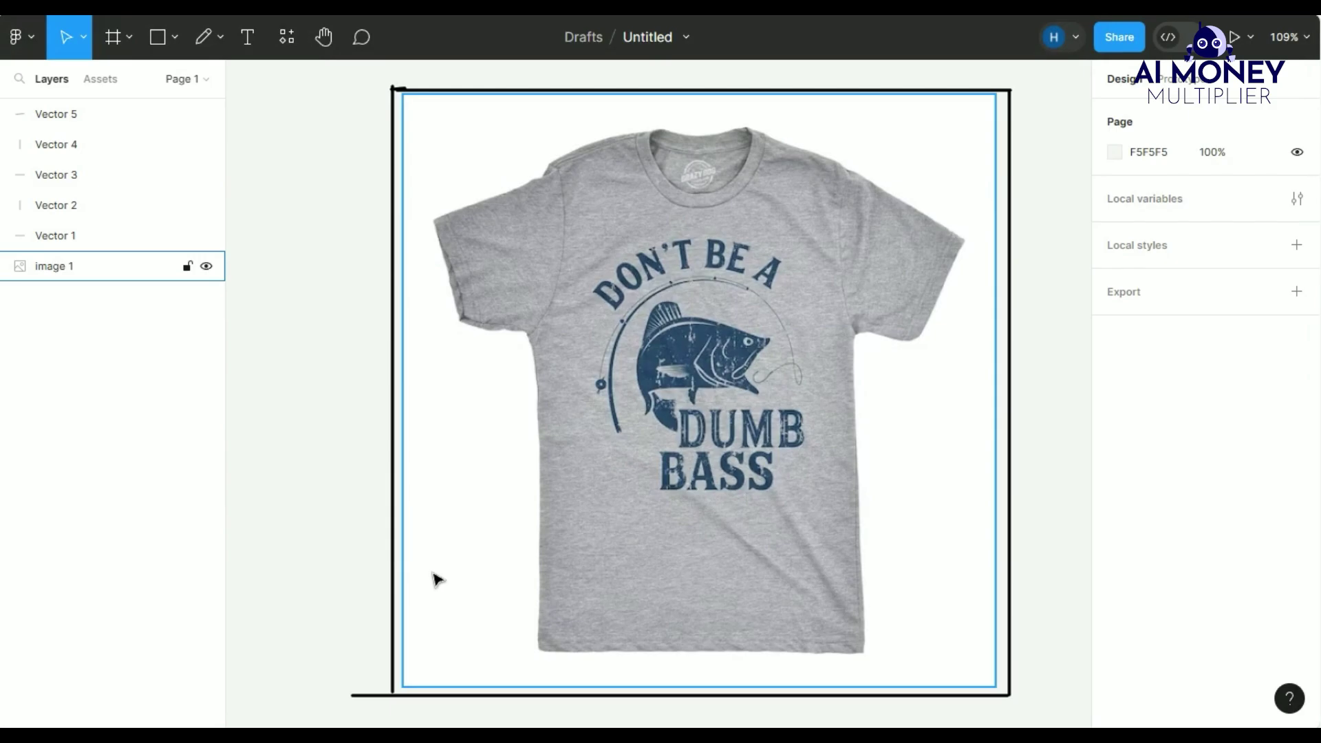
pyautogui.press('super+shift+s')
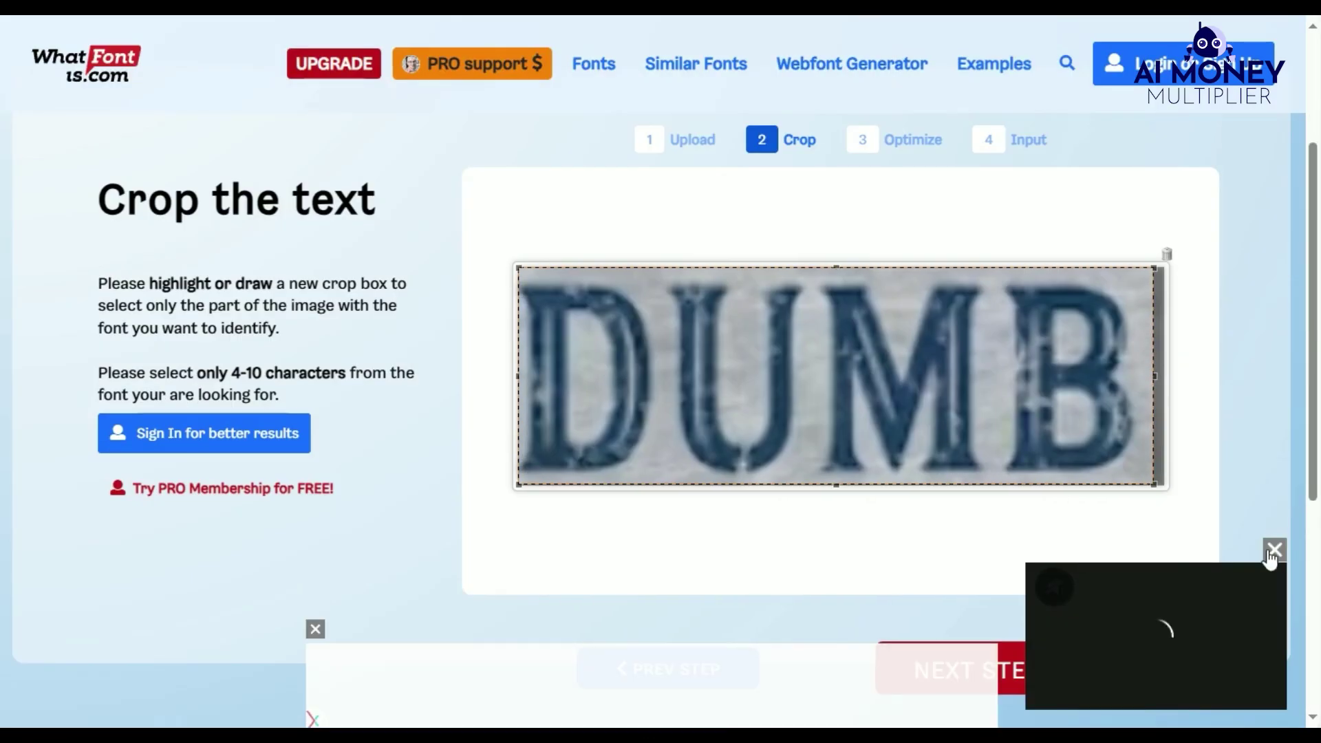
# Submit the cropped DUMB lettering and scroll the matching fonts such as The Holler Regular
pyautogui.scroll(-2, 722, 353)
pyautogui.click(922, 569)
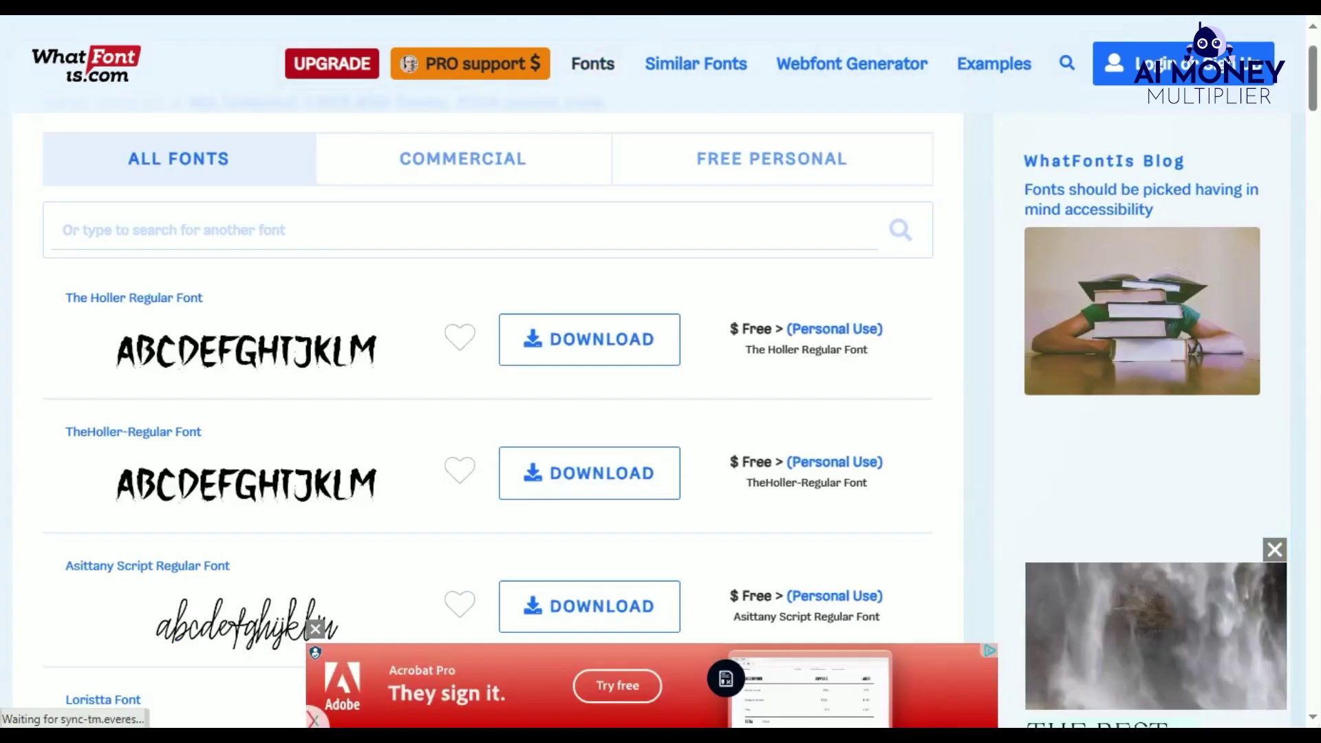
pyautogui.scroll(-5, 507, 507)
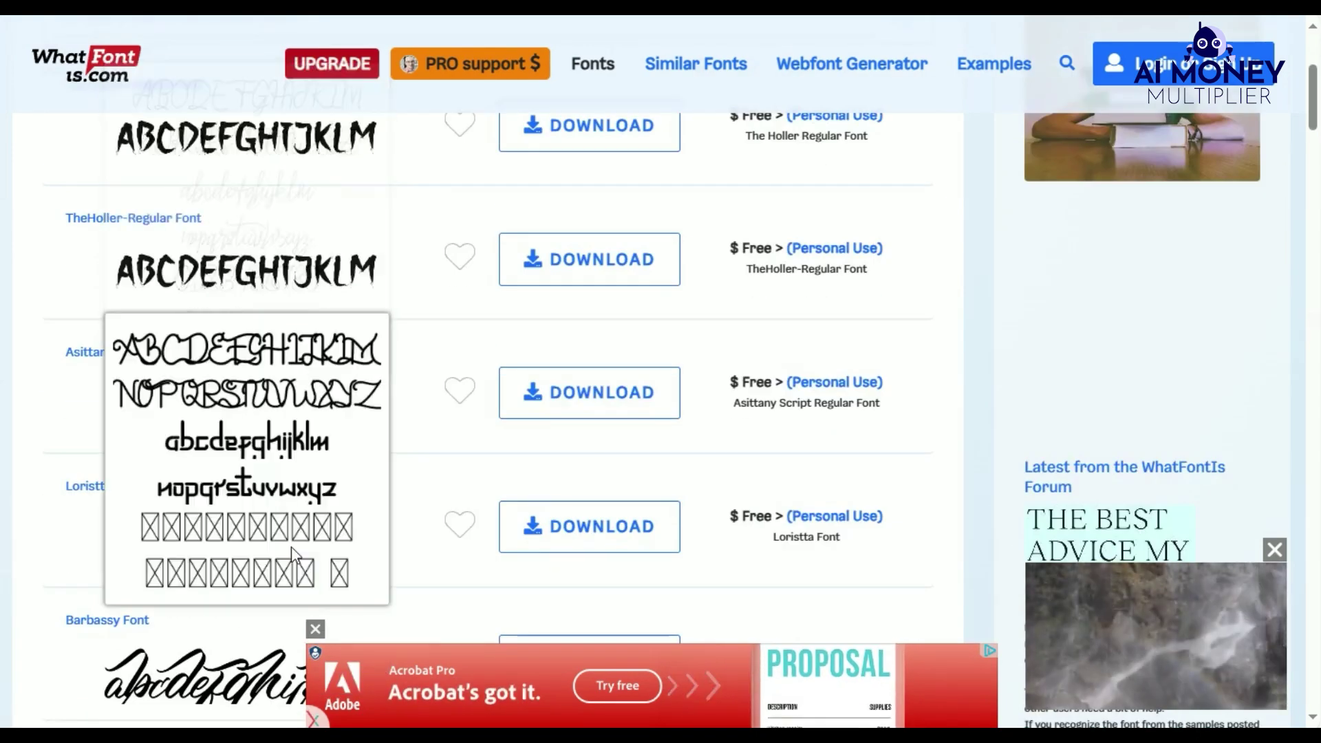
pyautogui.scroll(7, 342, 606)
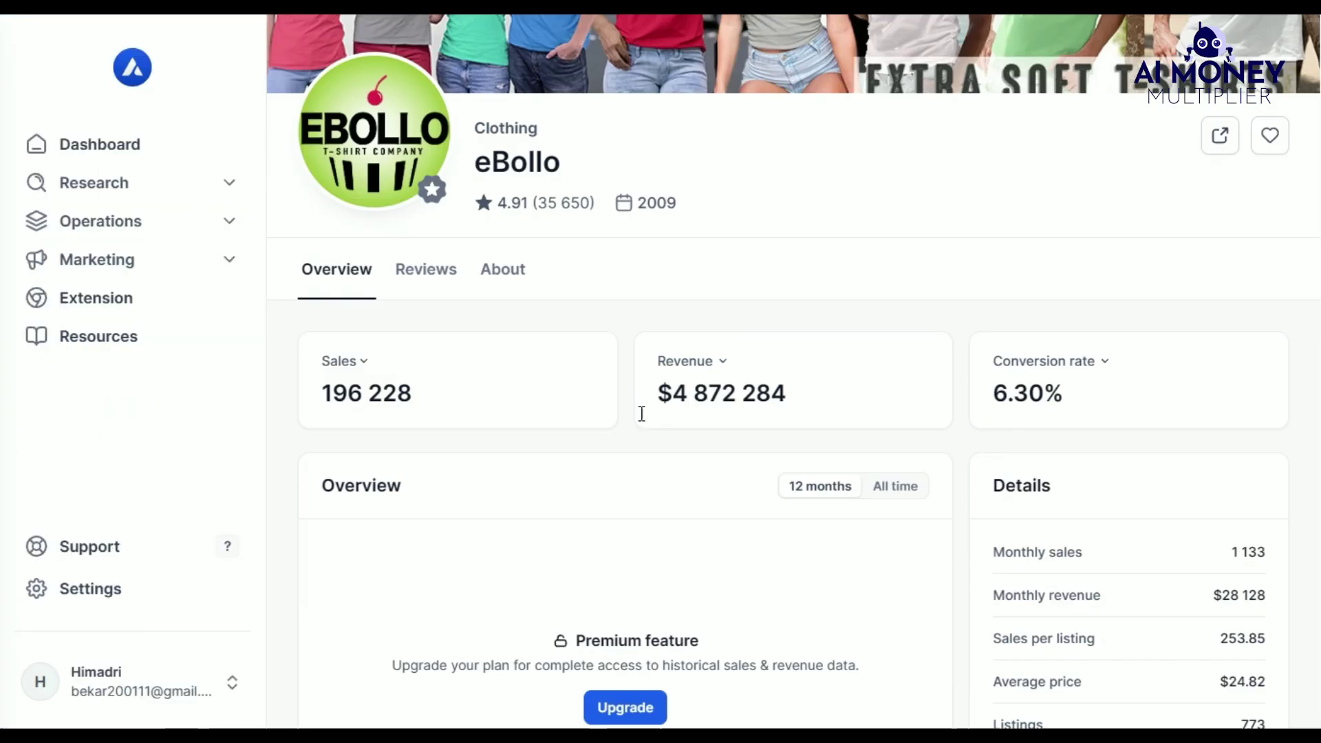
pyautogui.scroll(-10, 767, 273)
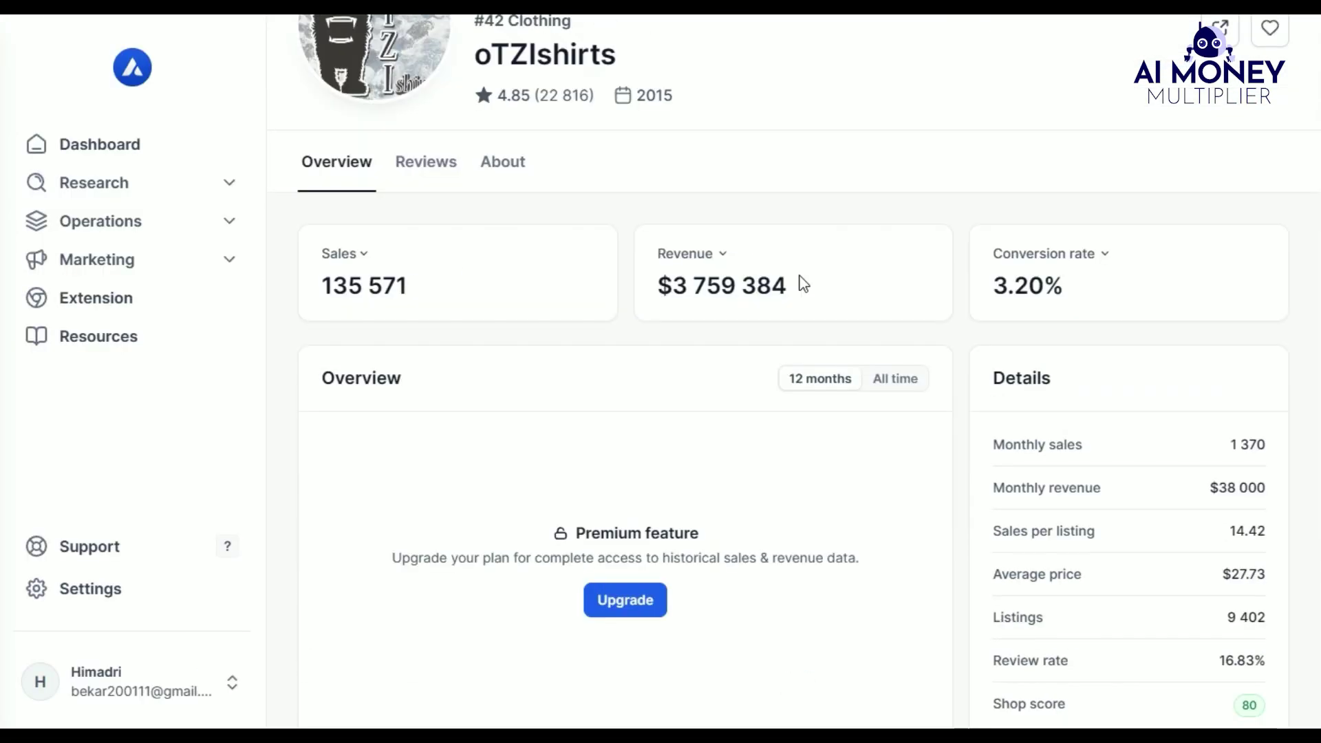
# Start an Etsy search for 'black moc' shirt mockups
pyautogui.scroll(-10, 796, 283)
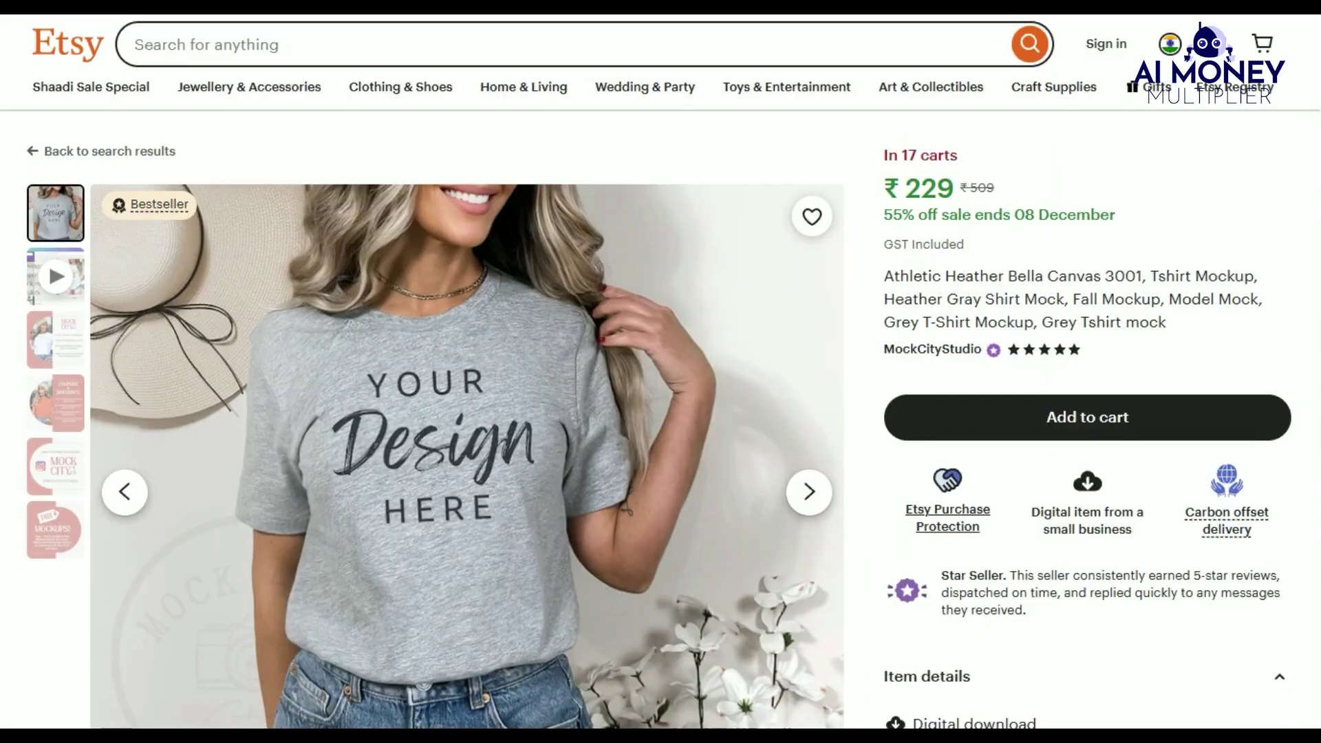
pyautogui.click(245, 42)
pyautogui.write('black moc')
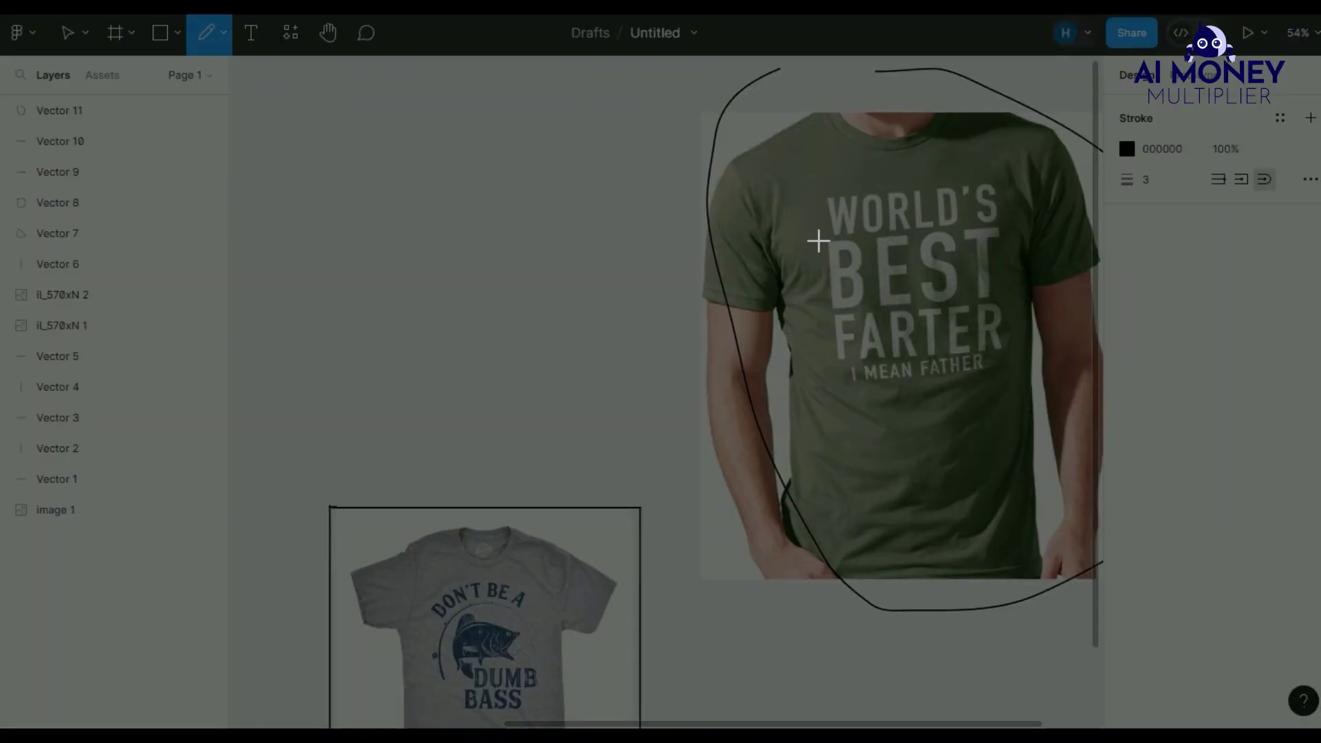
# Snip the word WORLD'S from the shirt design and paste it into WhatFontIs
pyautogui.moveTo(814, 168); pyautogui.dragTo(989, 231)
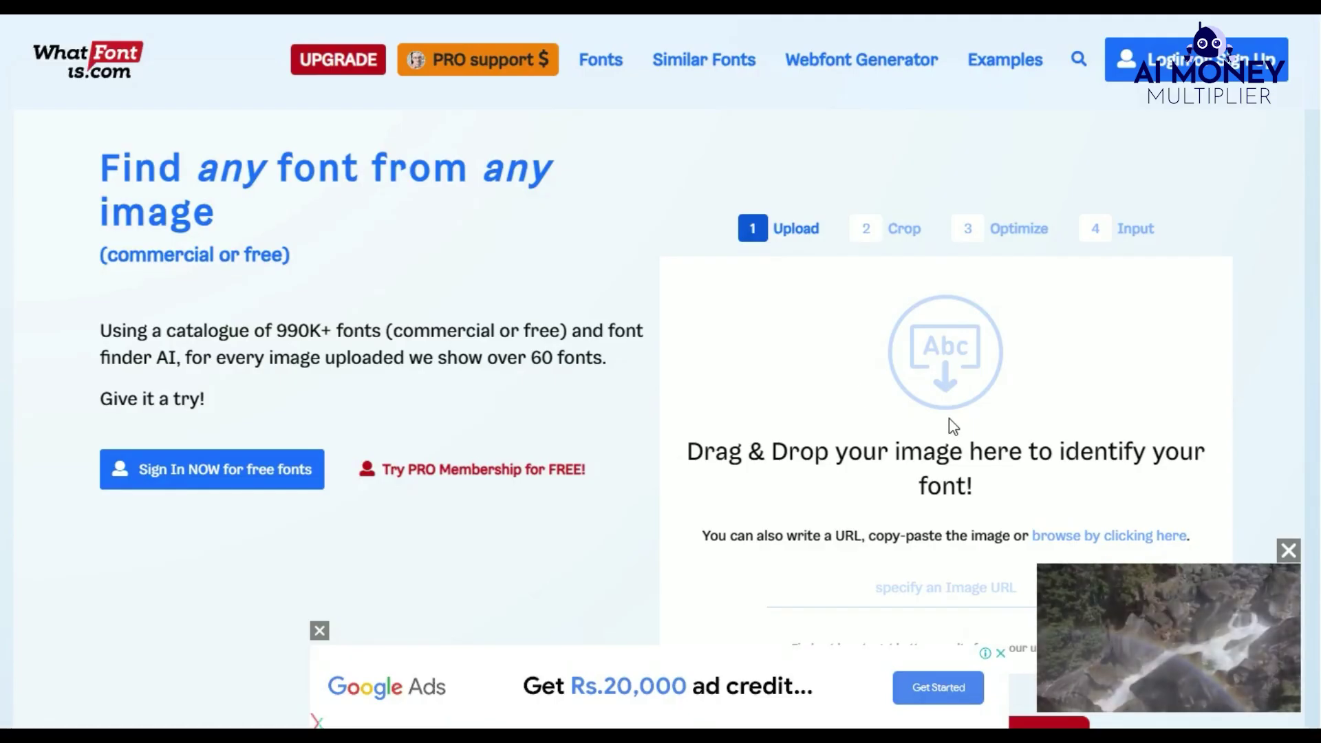
pyautogui.rightClick(861, 212)
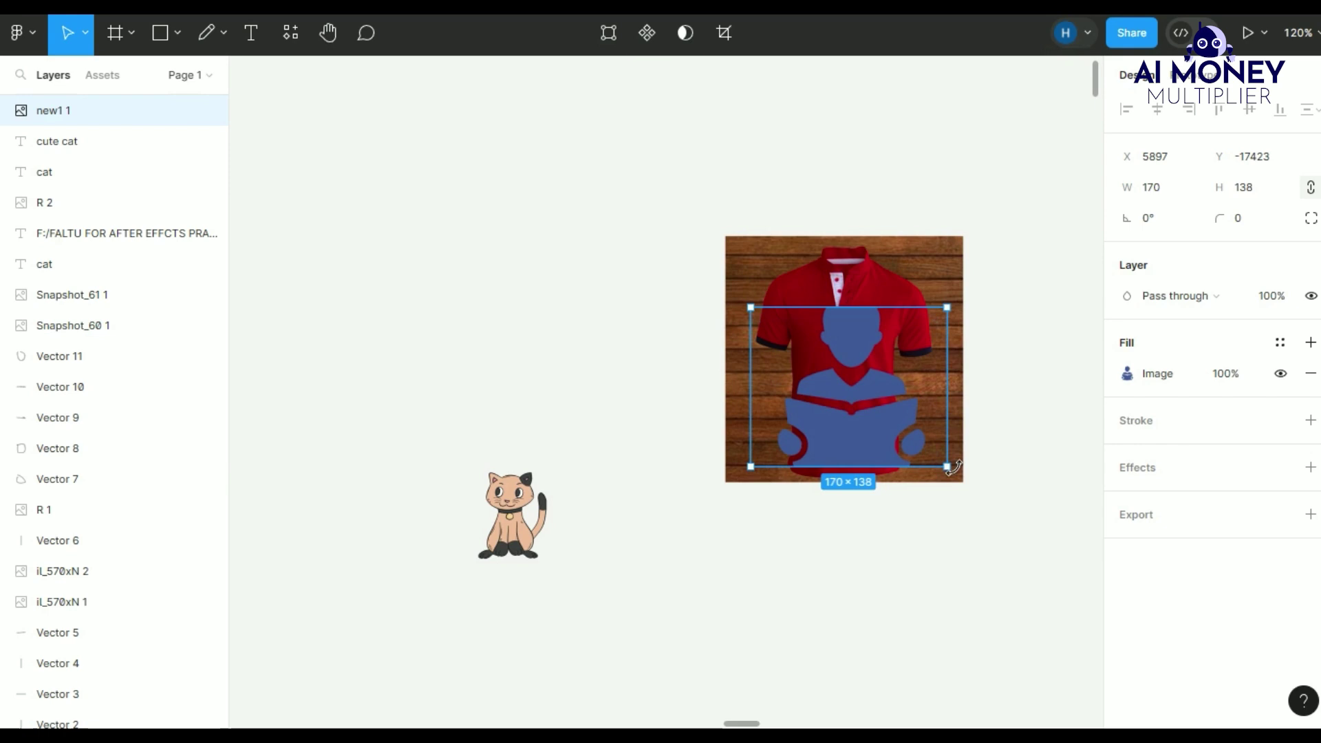
# Place the reading icon on the red shirt and set the 'Reading Book' caption to size 24
pyautogui.moveTo(949, 472); pyautogui.dragTo(907, 447)
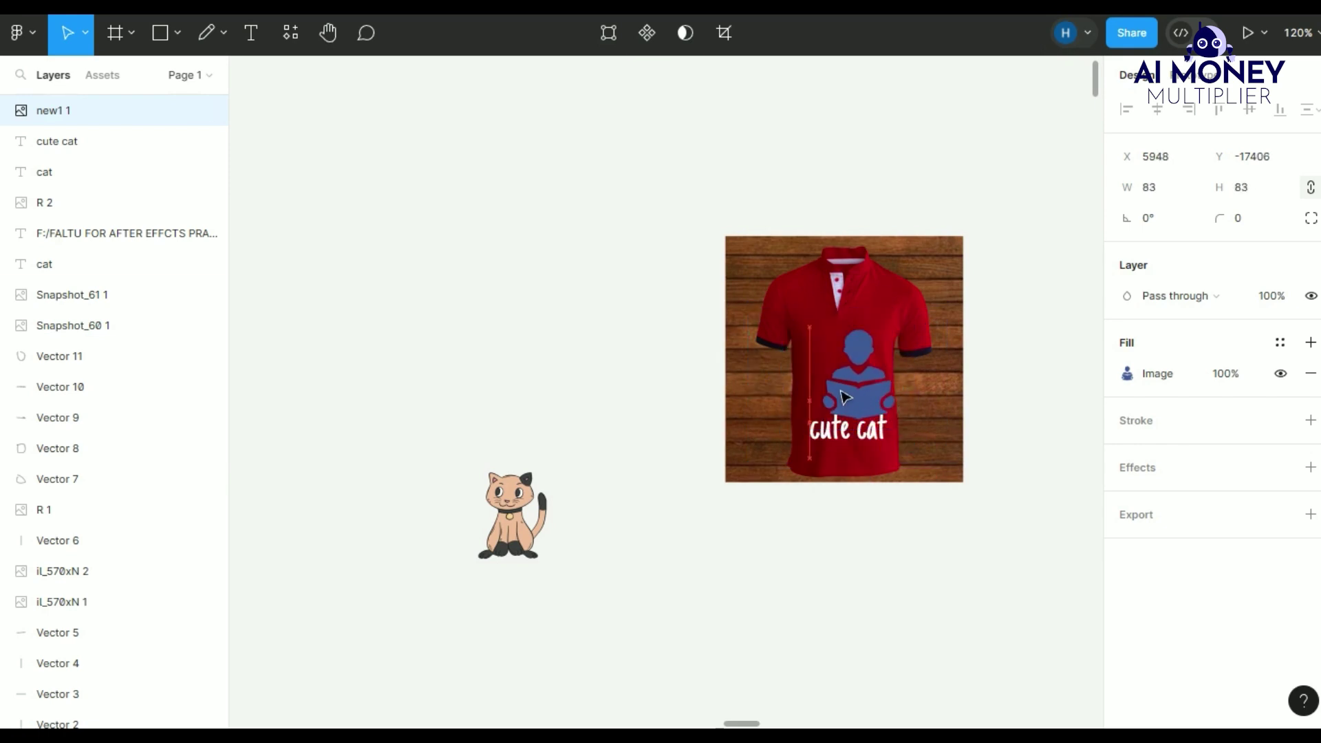
pyautogui.moveTo(845, 397); pyautogui.dragTo(831, 389)
pyautogui.click(846, 430)
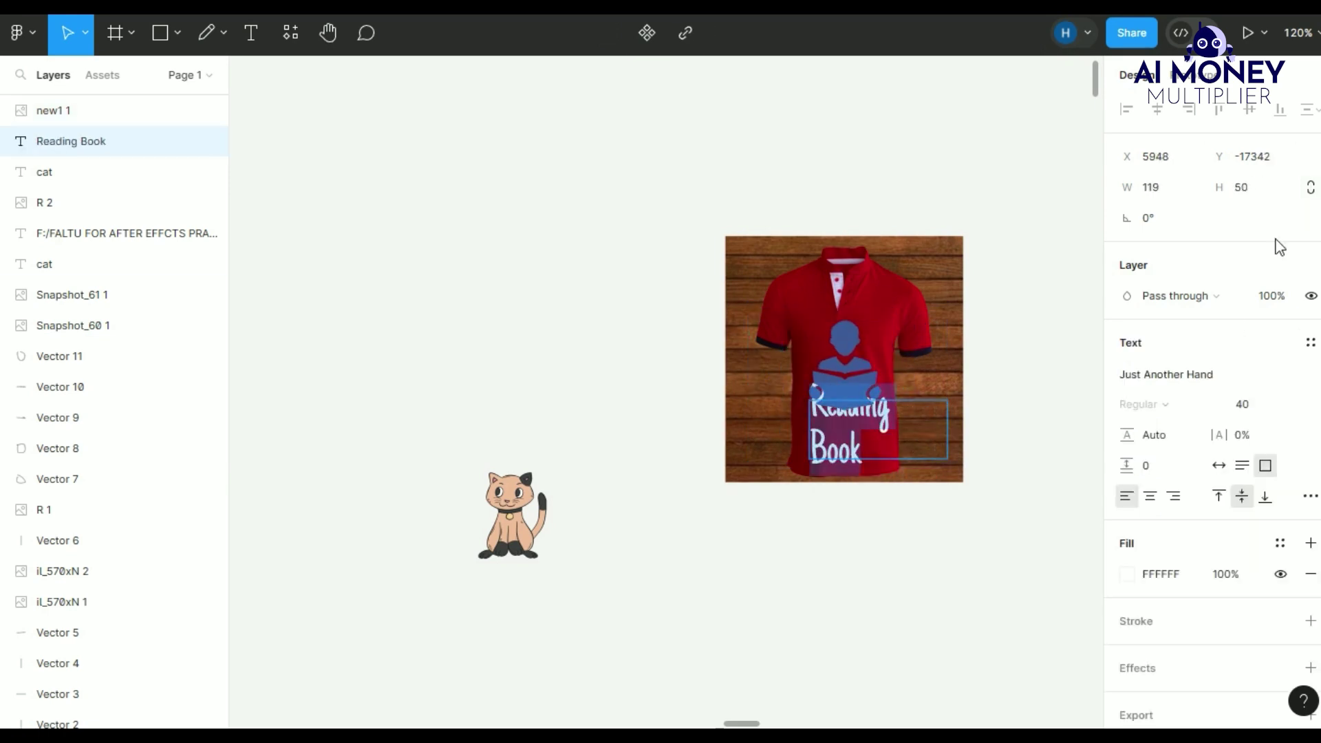
pyautogui.click(1242, 404)
pyautogui.click(1259, 357)
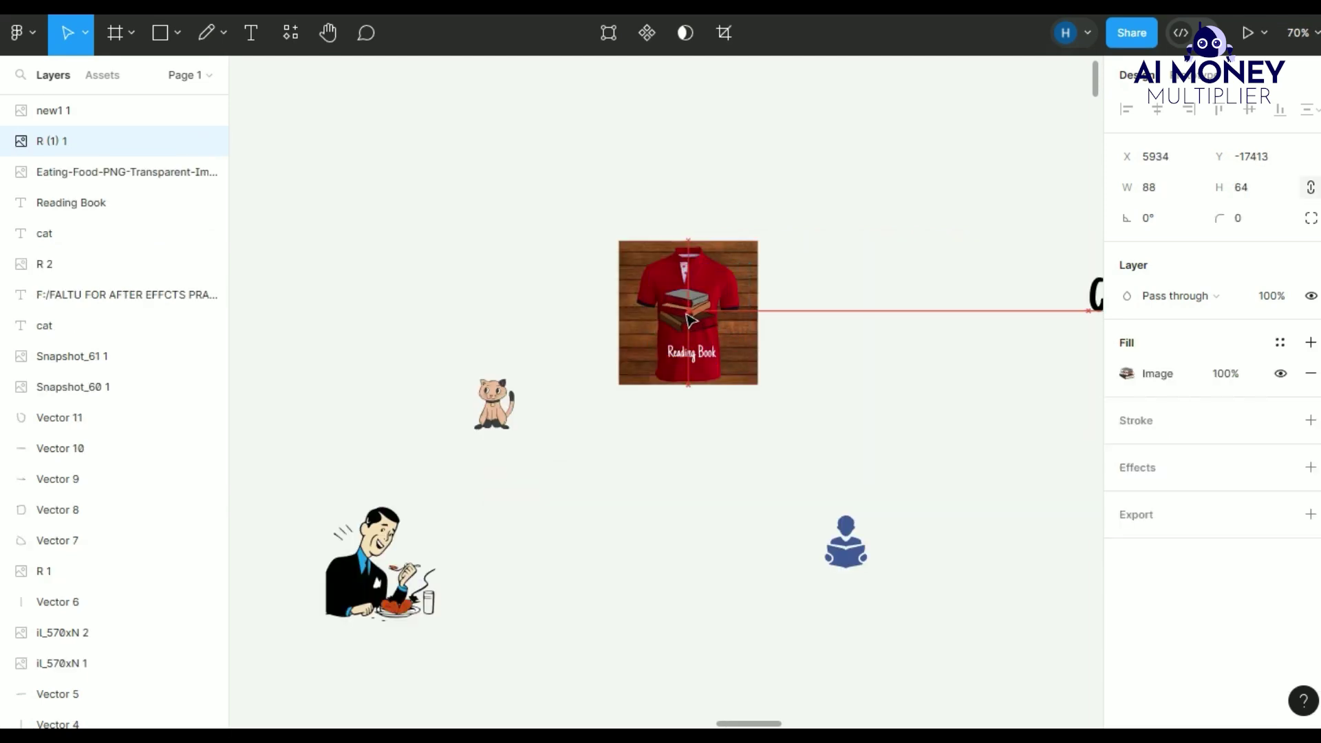
# Shrink the books image to 68×49 and select the Eating-Food image
pyautogui.scroll(5, 640, 178)
pyautogui.moveTo(692, 196); pyautogui.dragTo(706, 222)
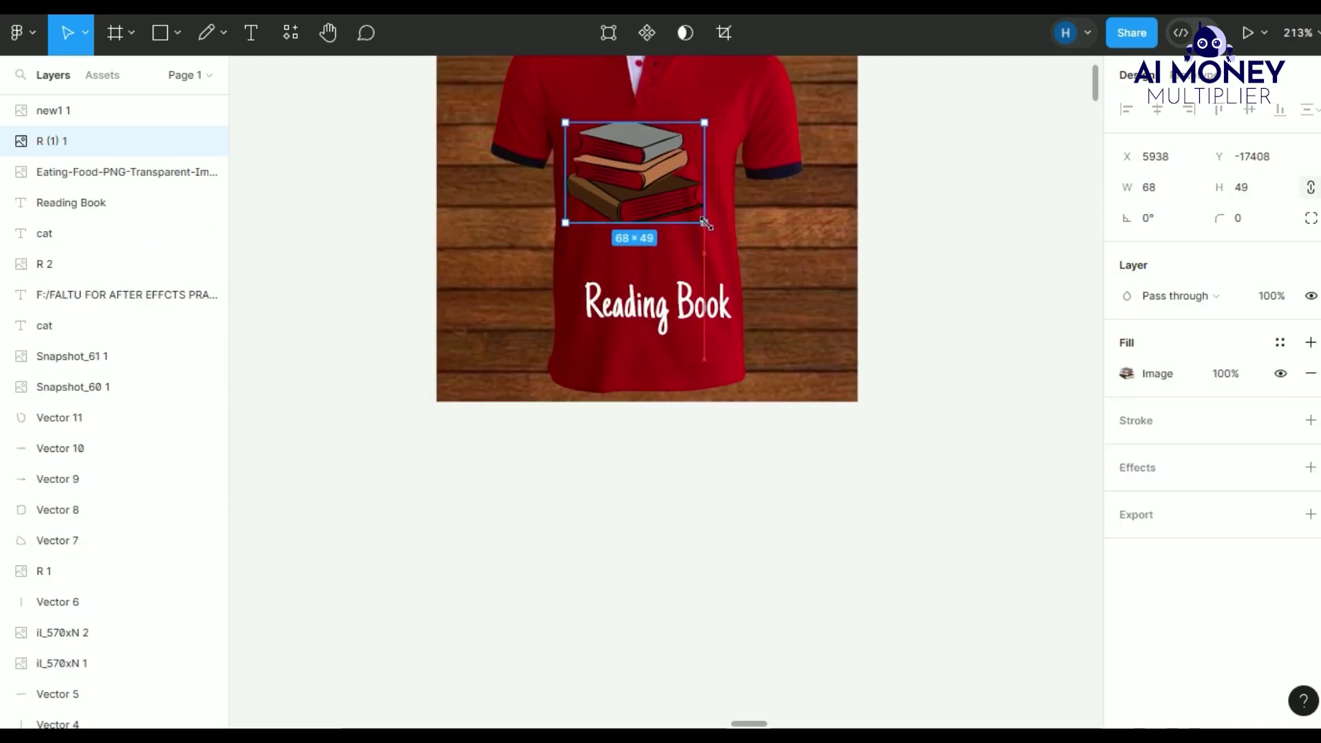
pyautogui.click(669, 303)
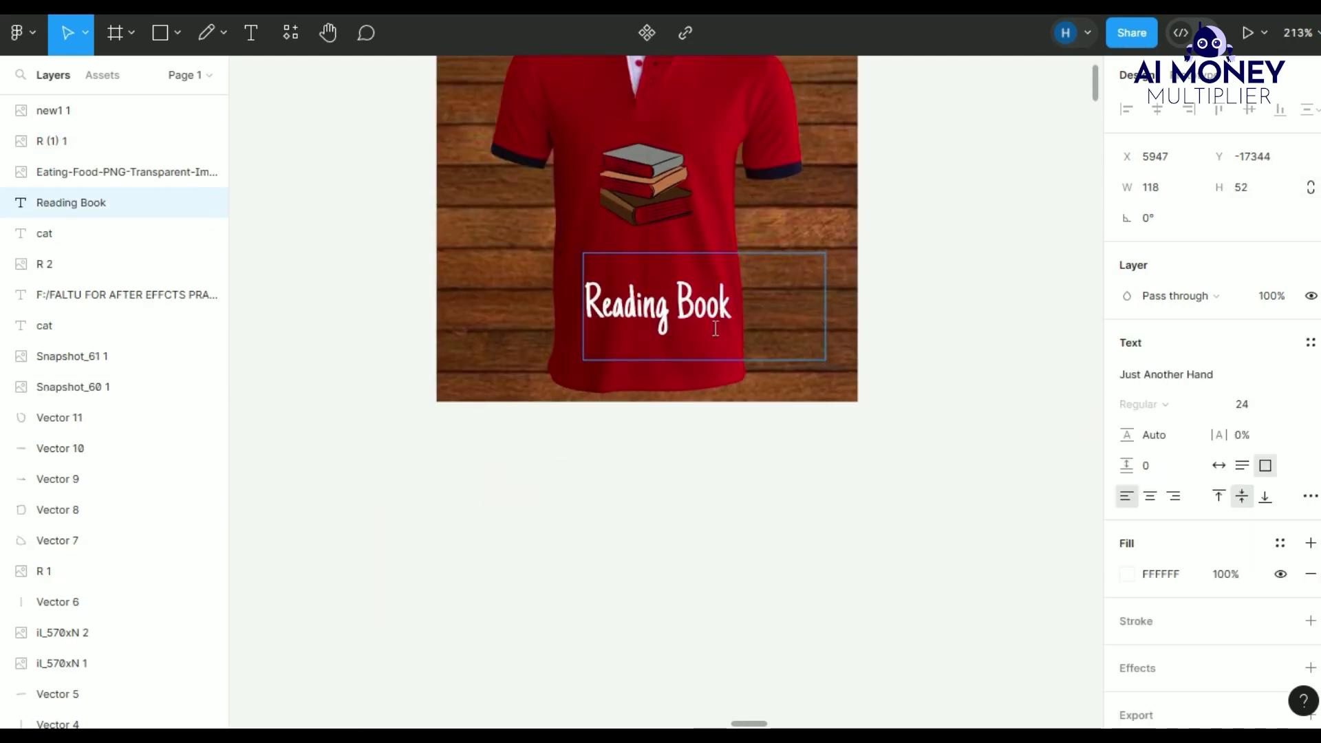
pyautogui.click(643, 182)
pyautogui.click(660, 303)
pyautogui.scroll(-10, 693, 392)
# Place the eating-food illustration on the red shirt's chest
pyautogui.click(490, 384)
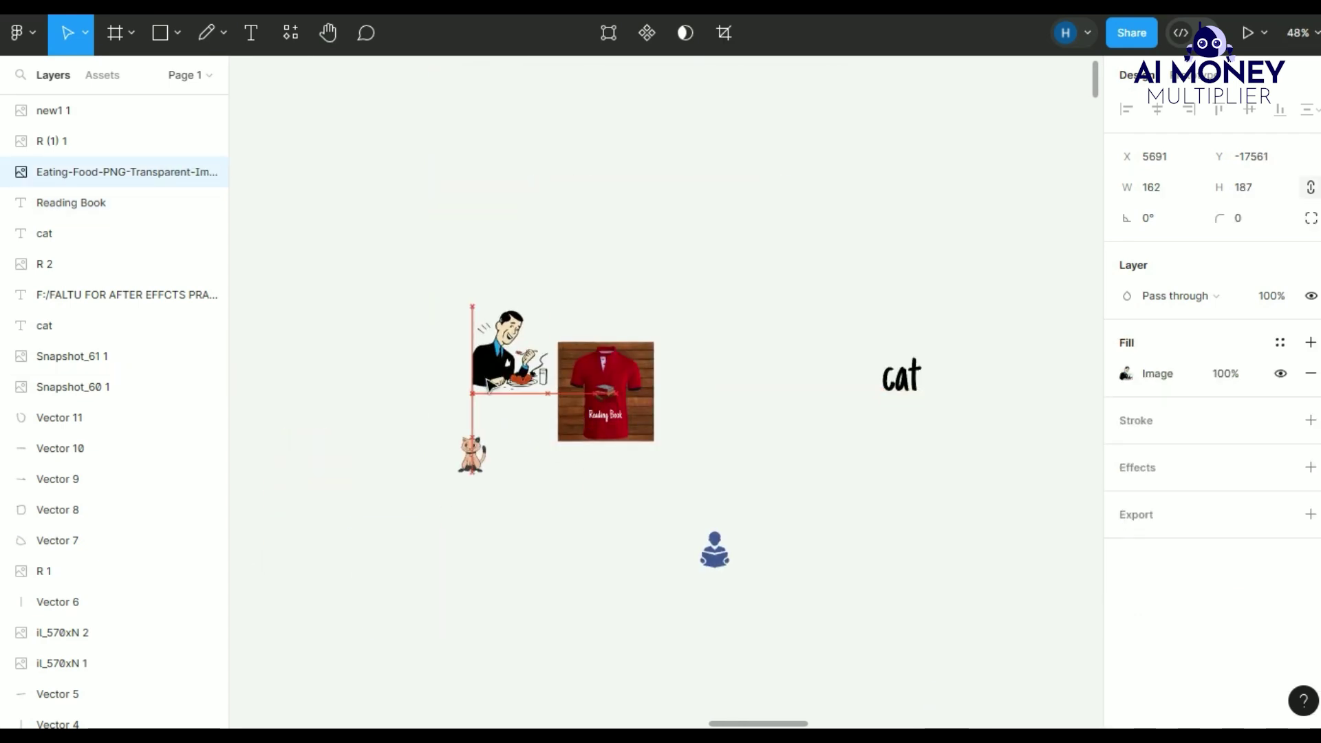
pyautogui.scroll(5, 597, 409)
pyautogui.click(619, 365)
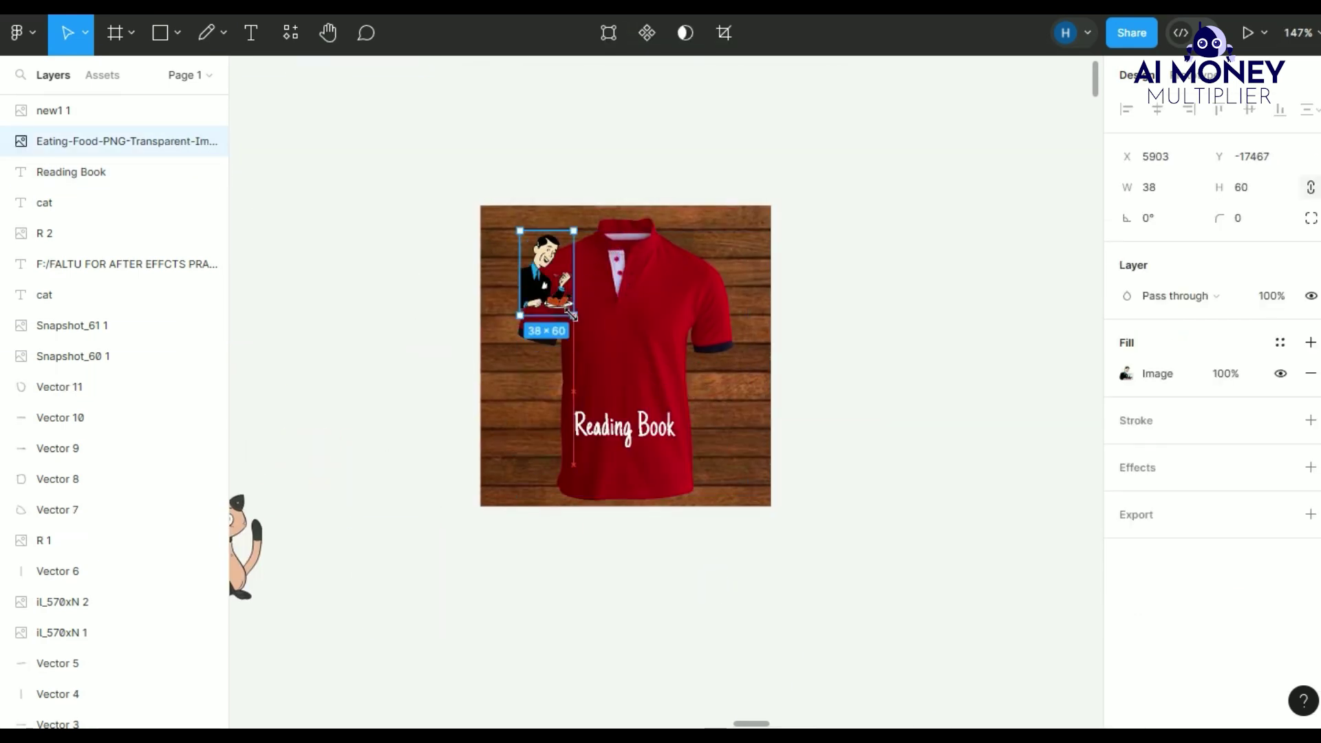
pyautogui.moveTo(548, 271); pyautogui.dragTo(623, 353)
# Change the caption to 'Eat Healthy' and set its text fill to black
pyautogui.doubleClick(634, 435)
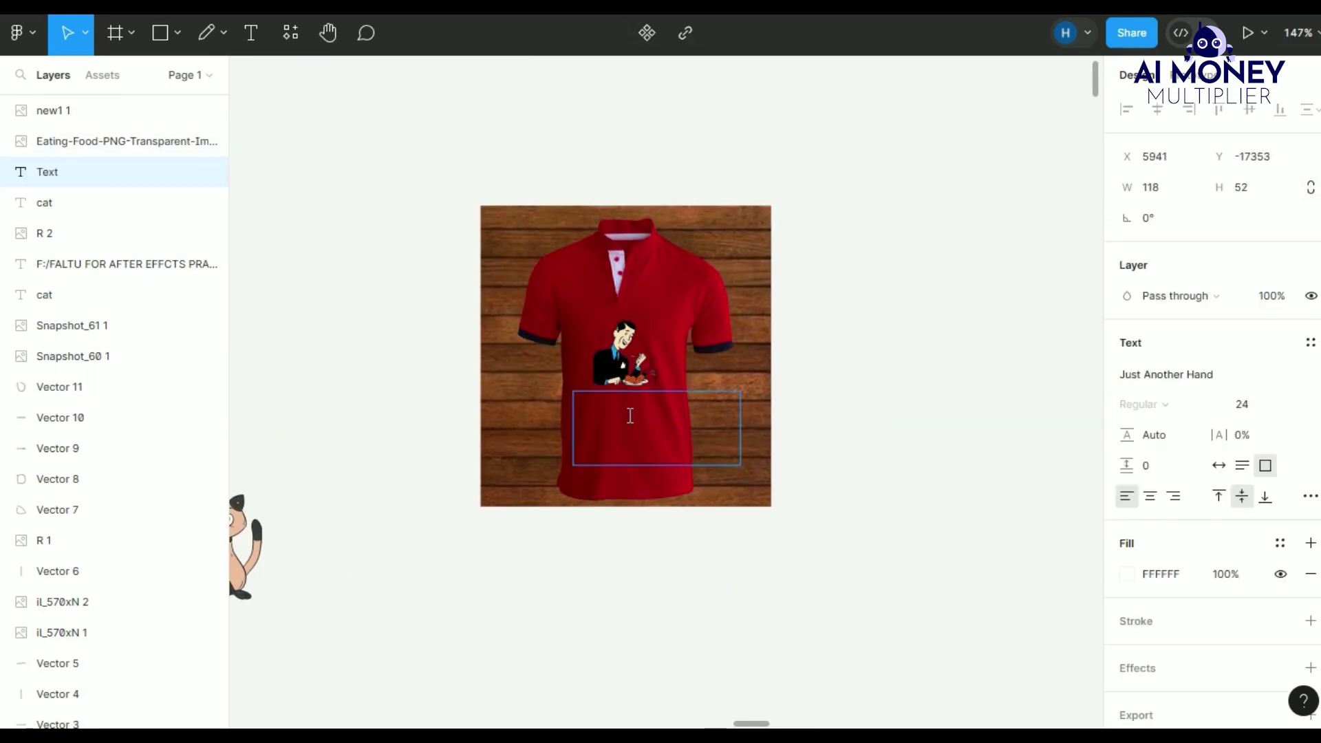
pyautogui.doubleClick(634, 434)
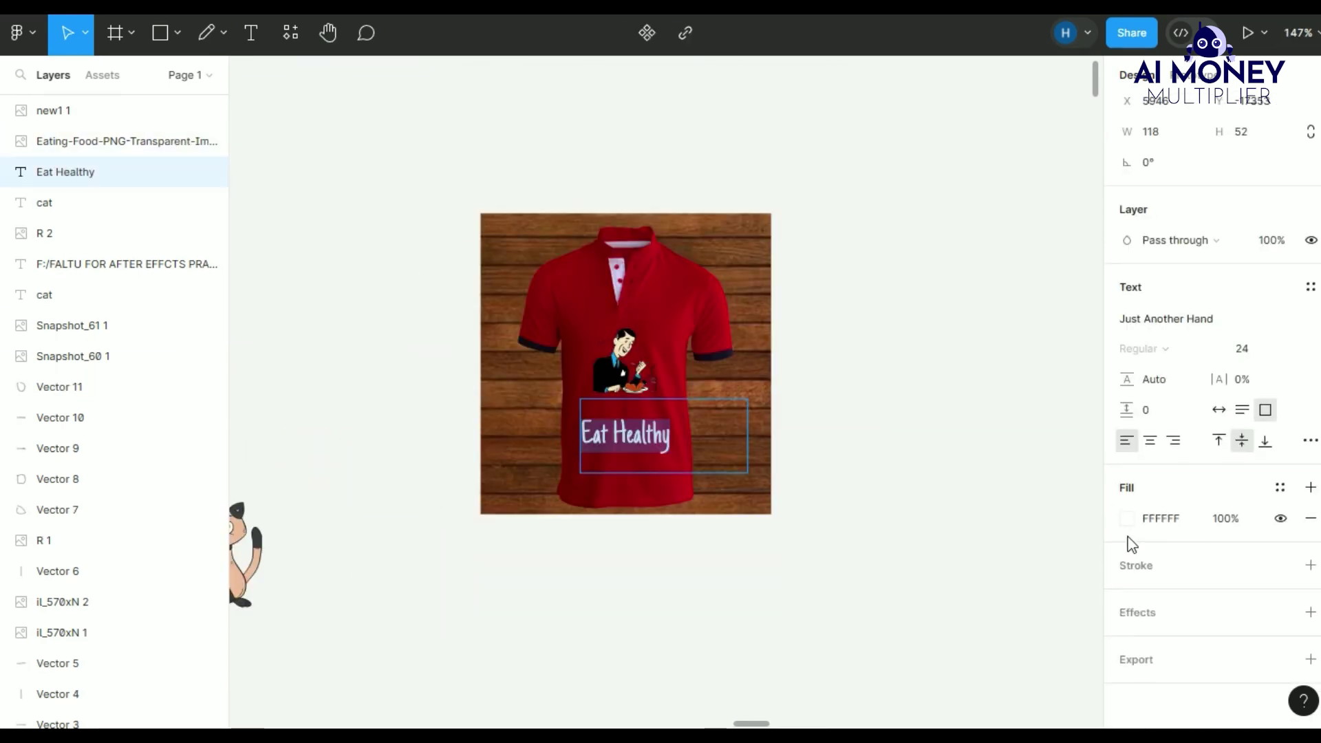
pyautogui.click(1127, 519)
pyautogui.click(935, 488)
pyautogui.click(1053, 488)
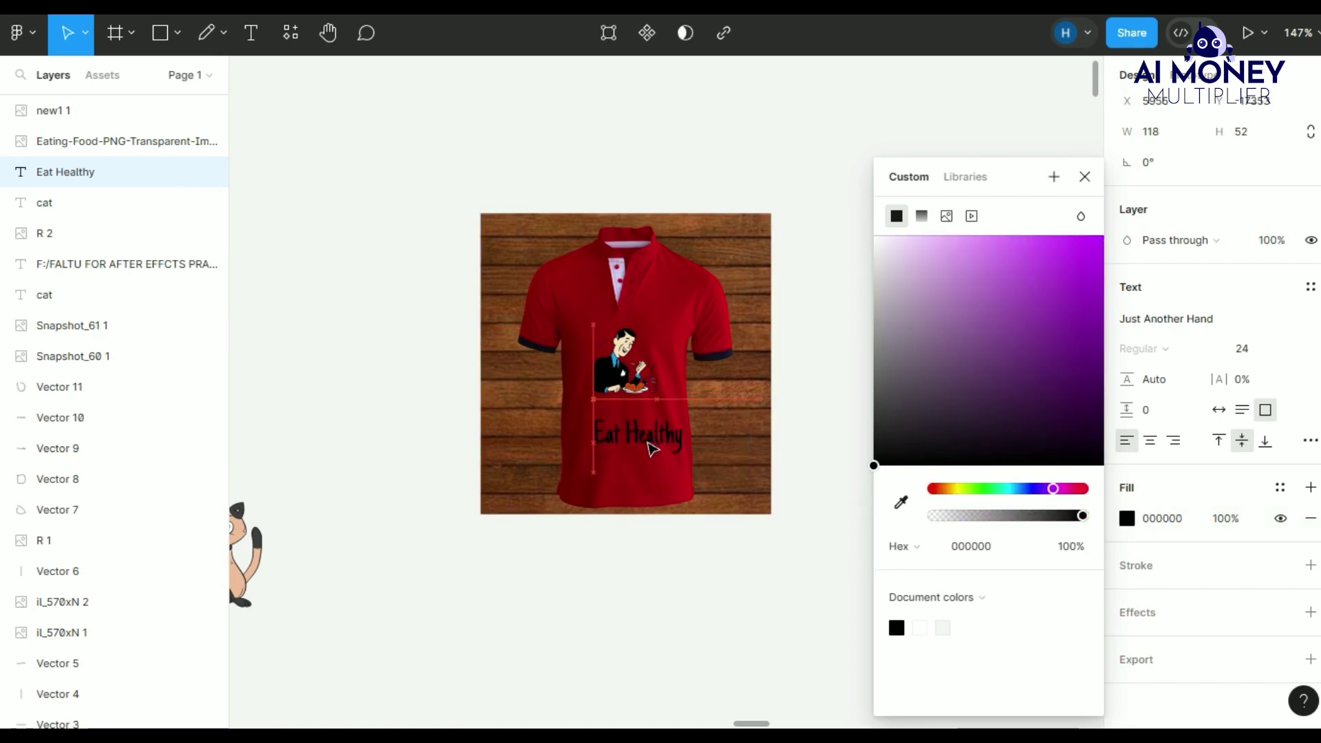
pyautogui.scroll(5, 652, 449)
pyautogui.press('Escape')
pyautogui.press('Escape')
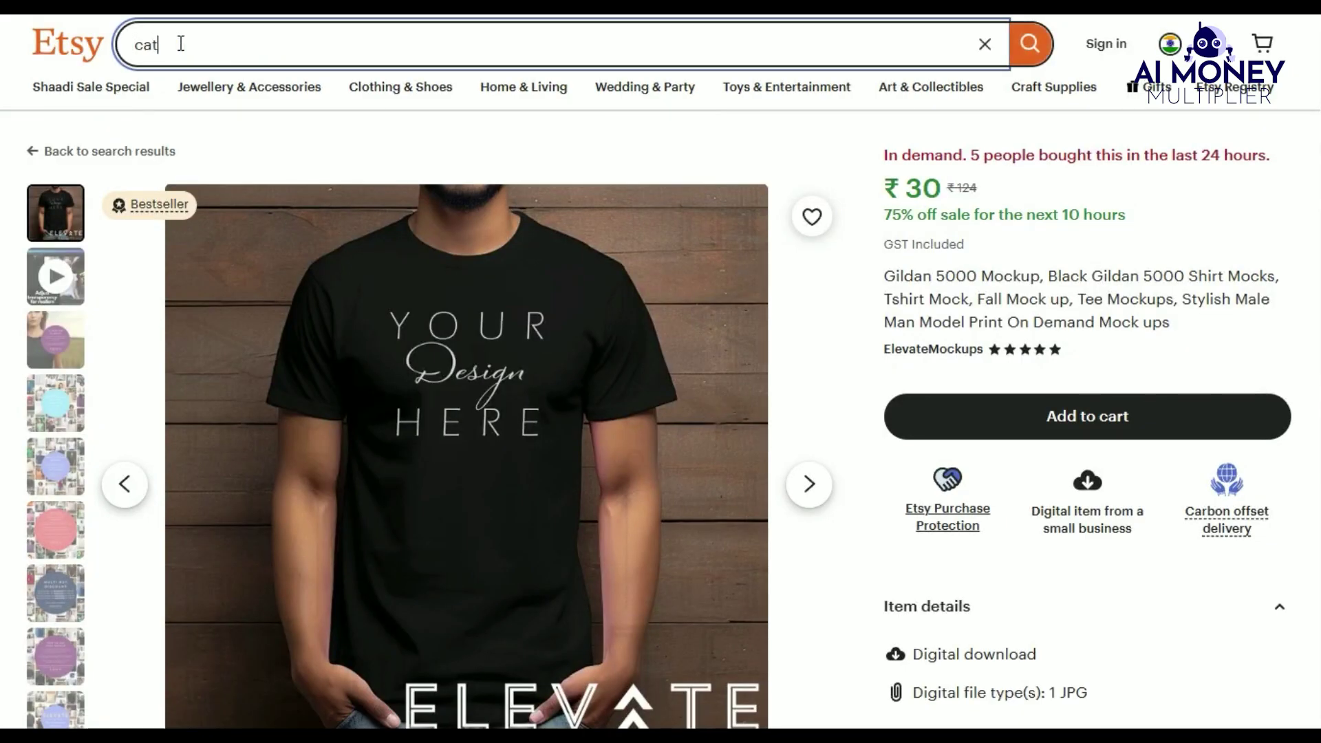
# Search Etsy for 'cats t shirts' and scroll through the listings
pyautogui.write('s t shirts')
pyautogui.press('Return')
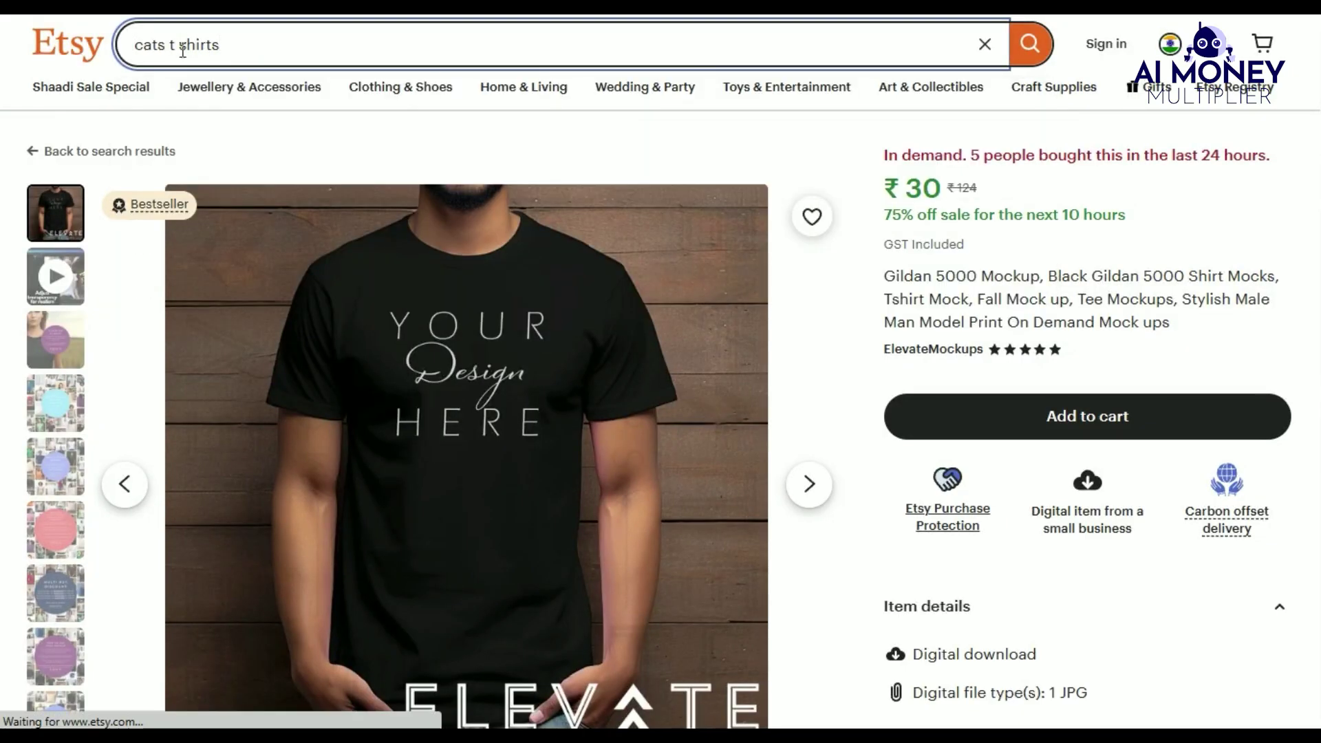
pyautogui.scroll(-5, 388, 390)
pyautogui.scroll(-15, 389, 390)
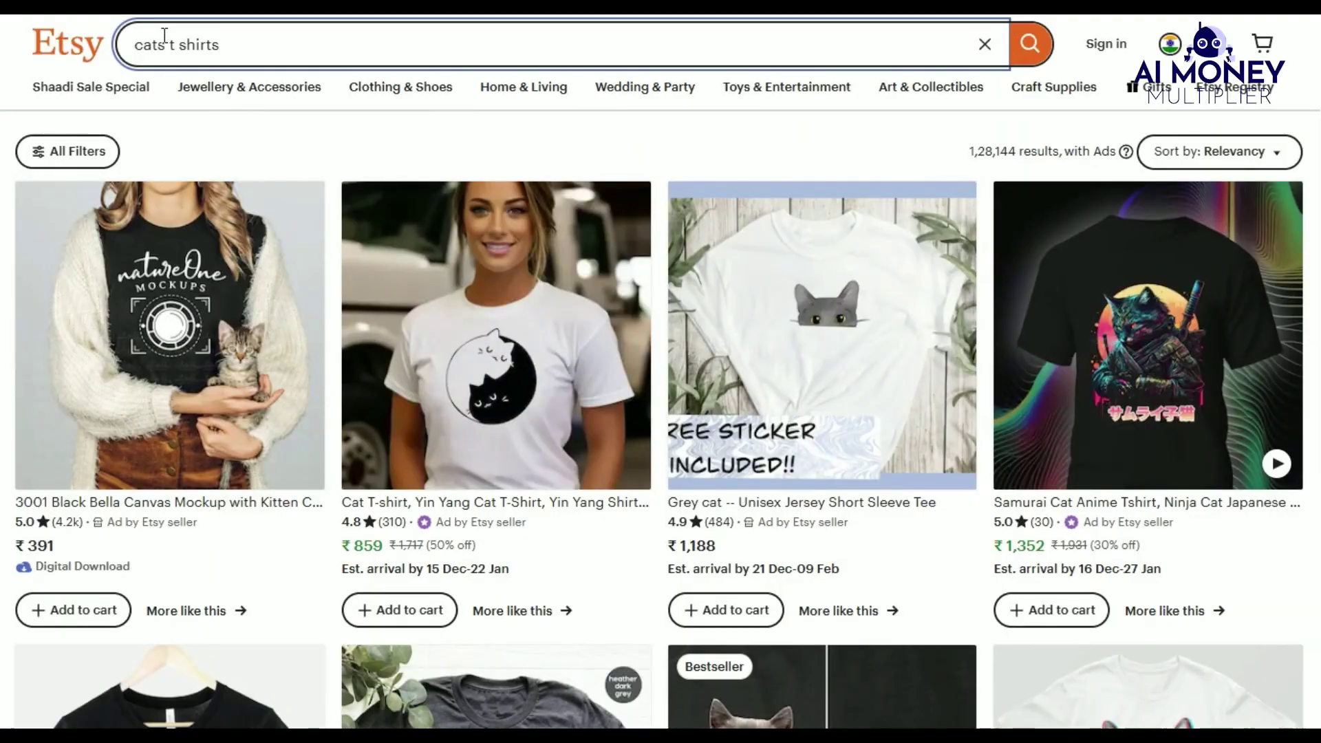
# Search for 'reading t shirts' and scroll through those results
pyautogui.write('reading')
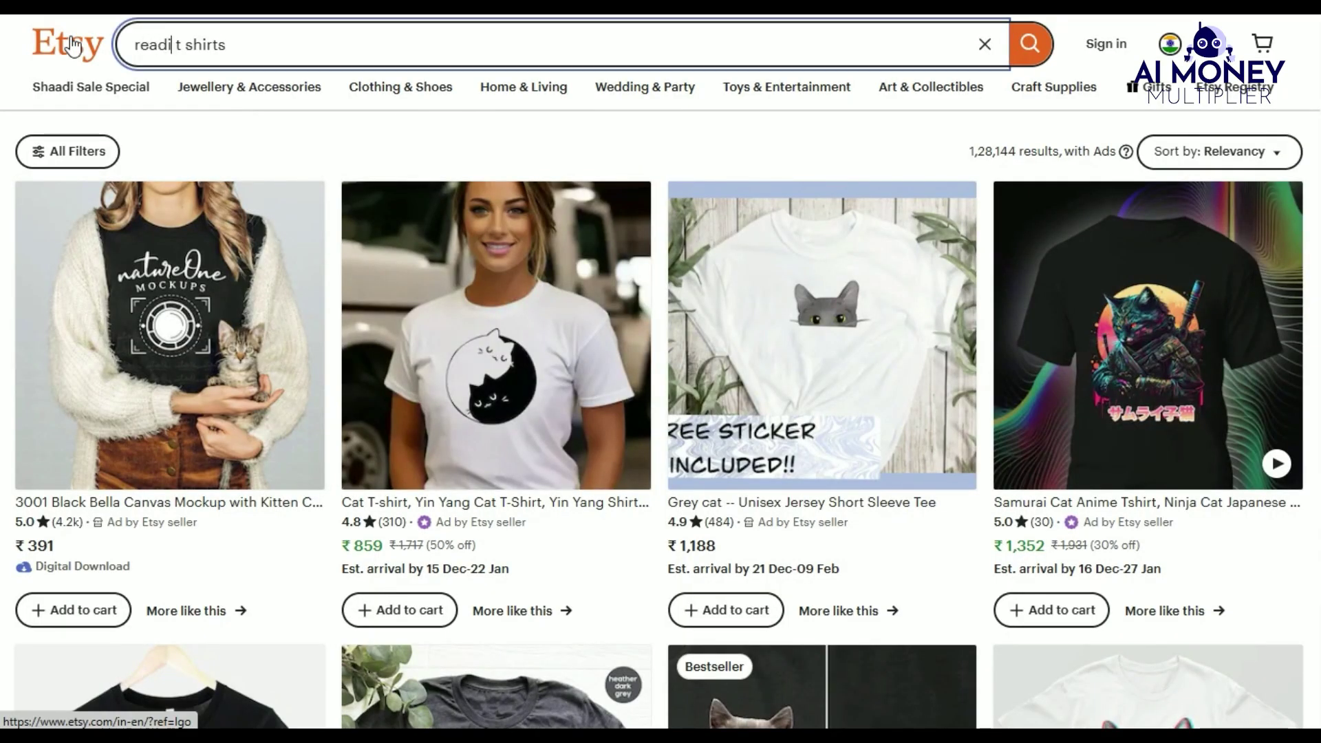
pyautogui.press('Return')
pyautogui.scroll(-1, 568, 466)
pyautogui.scroll(-20, 569, 466)
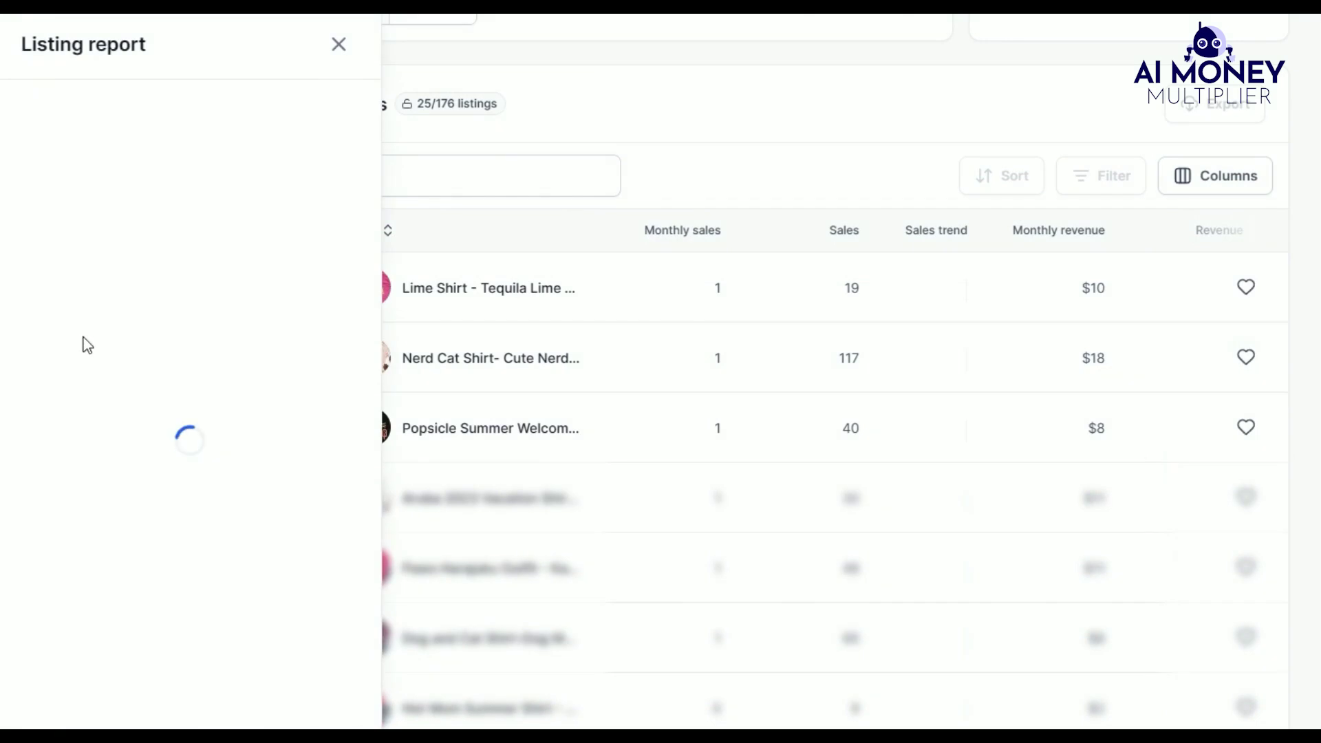
# Scroll down the EverBee listing report to its Details and Tags sections
pyautogui.scroll(-10, 171, 368)
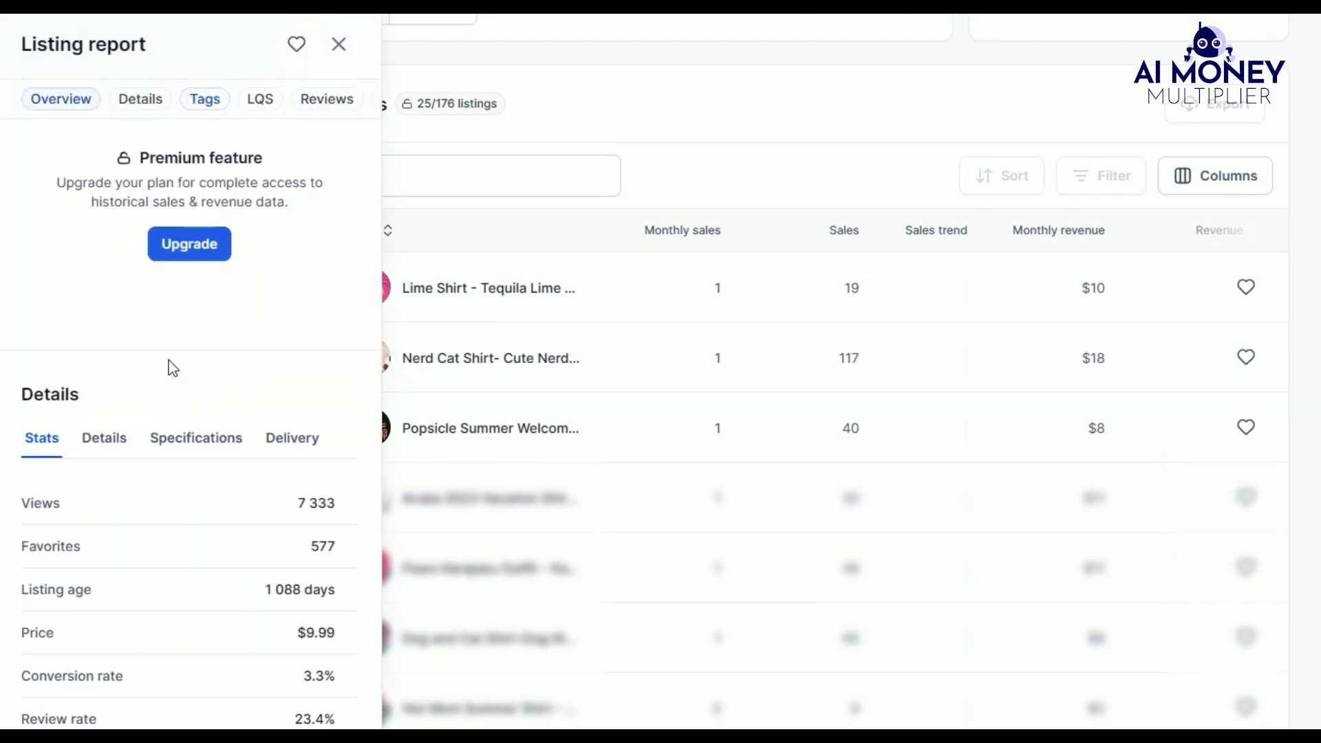